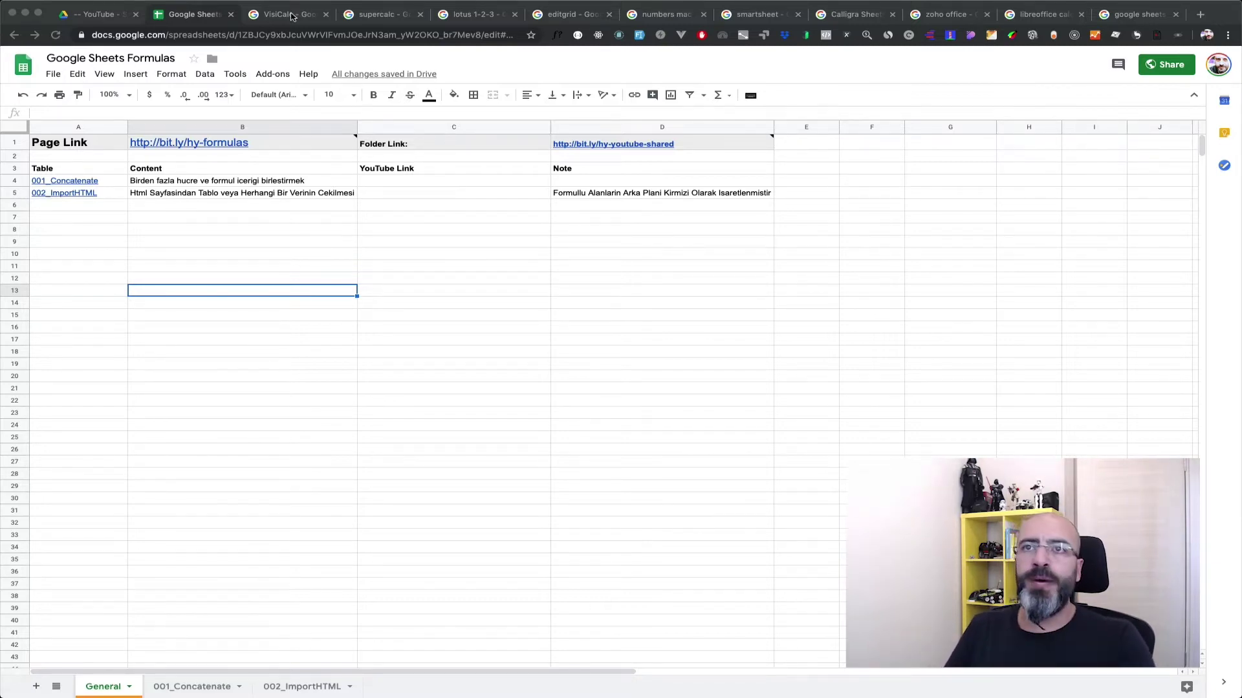
Step: Switch to the VisiCalc search results tab and focus its search box
click(291, 15)
click(288, 72)
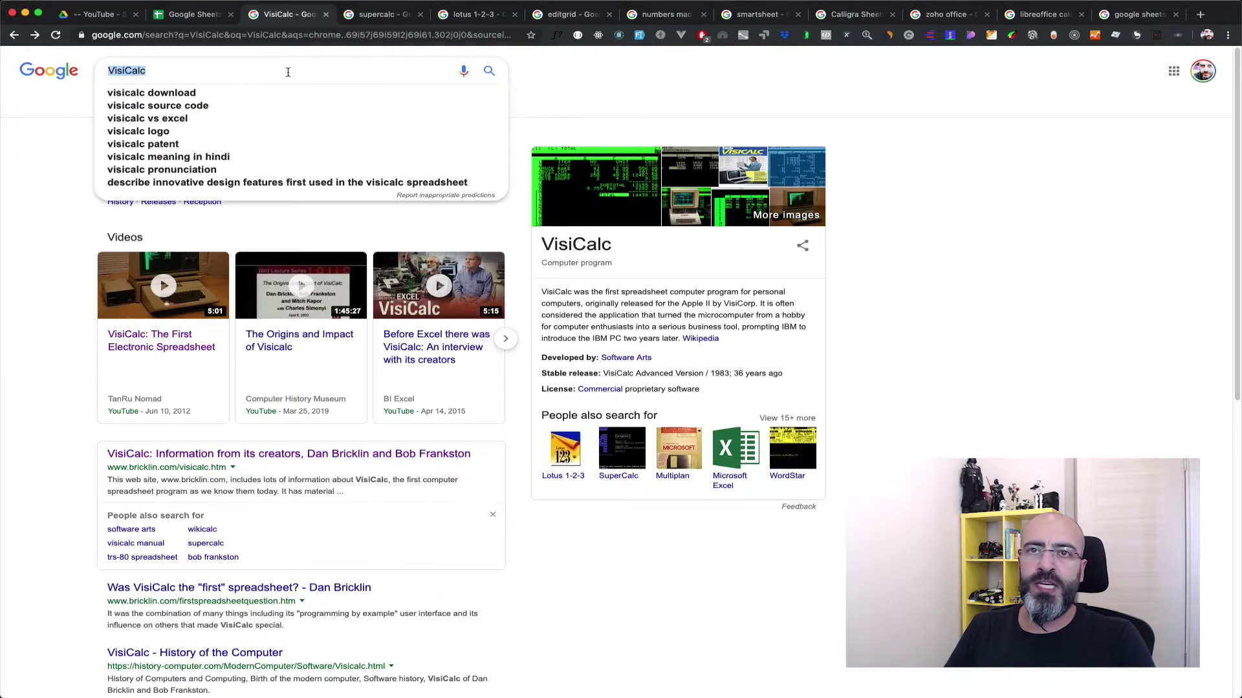
Step: Search Google for 'tiratlon' and open the Türkiye Triatlon Federasyonu website
key(super+a)
text(tira)
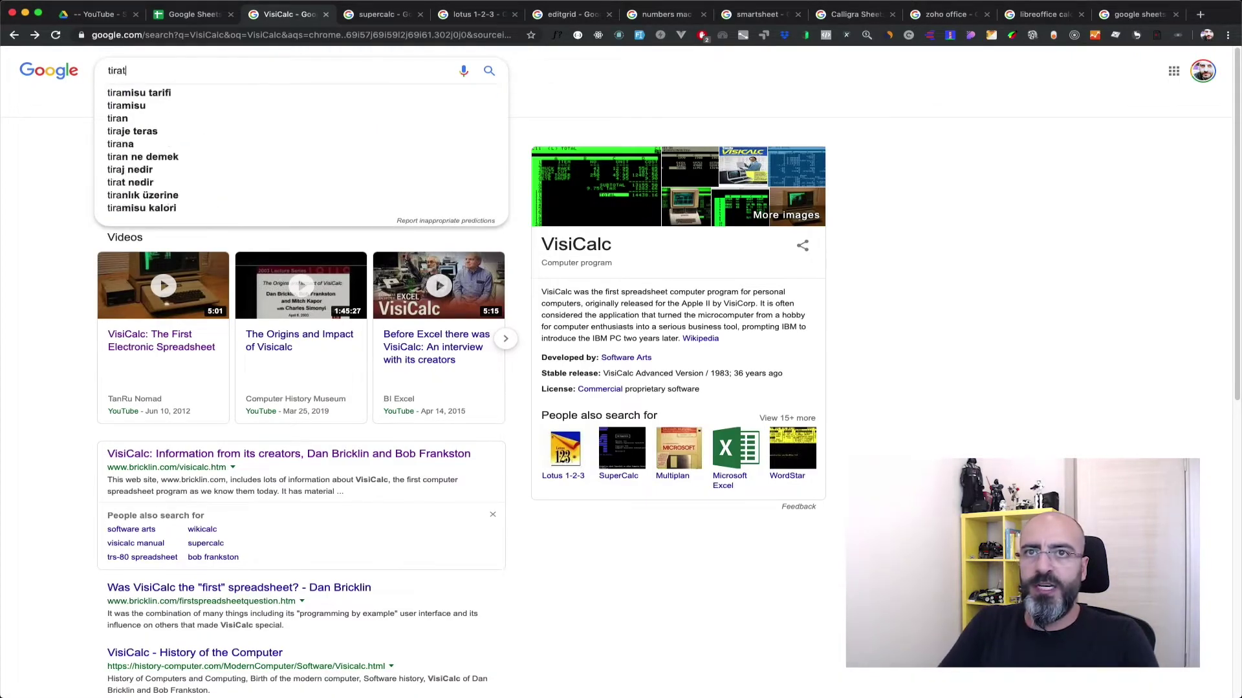
text(tlon)
key(Return)
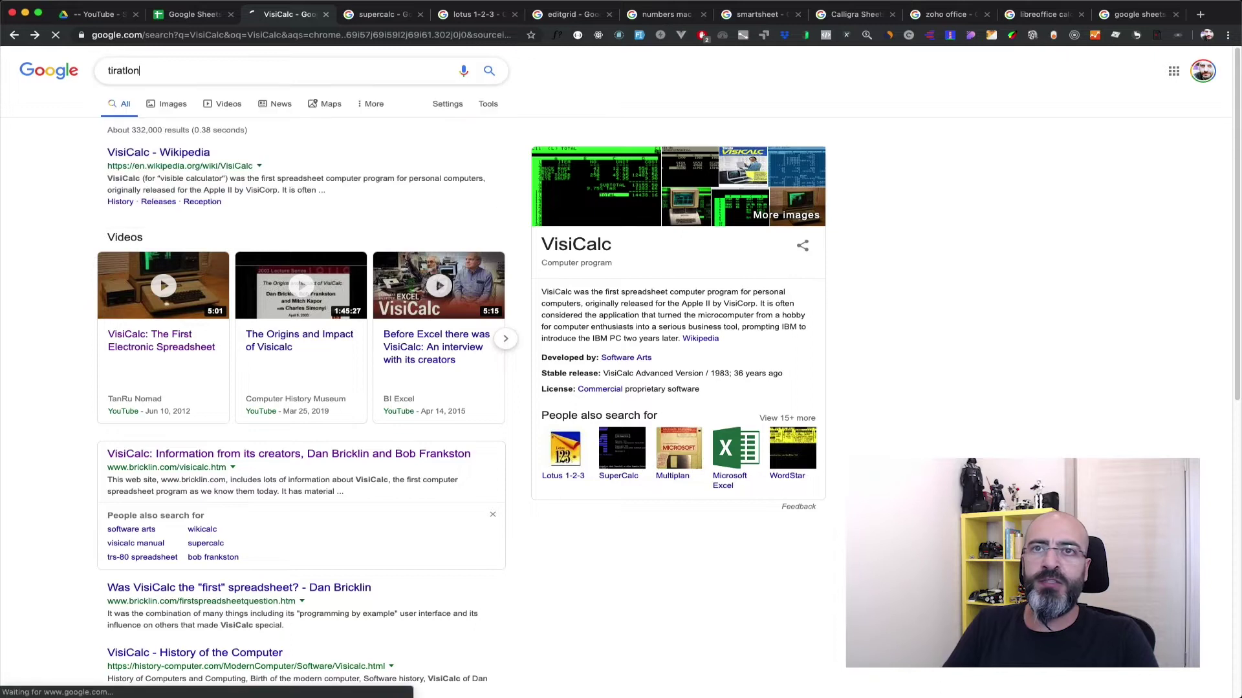
click(231, 265)
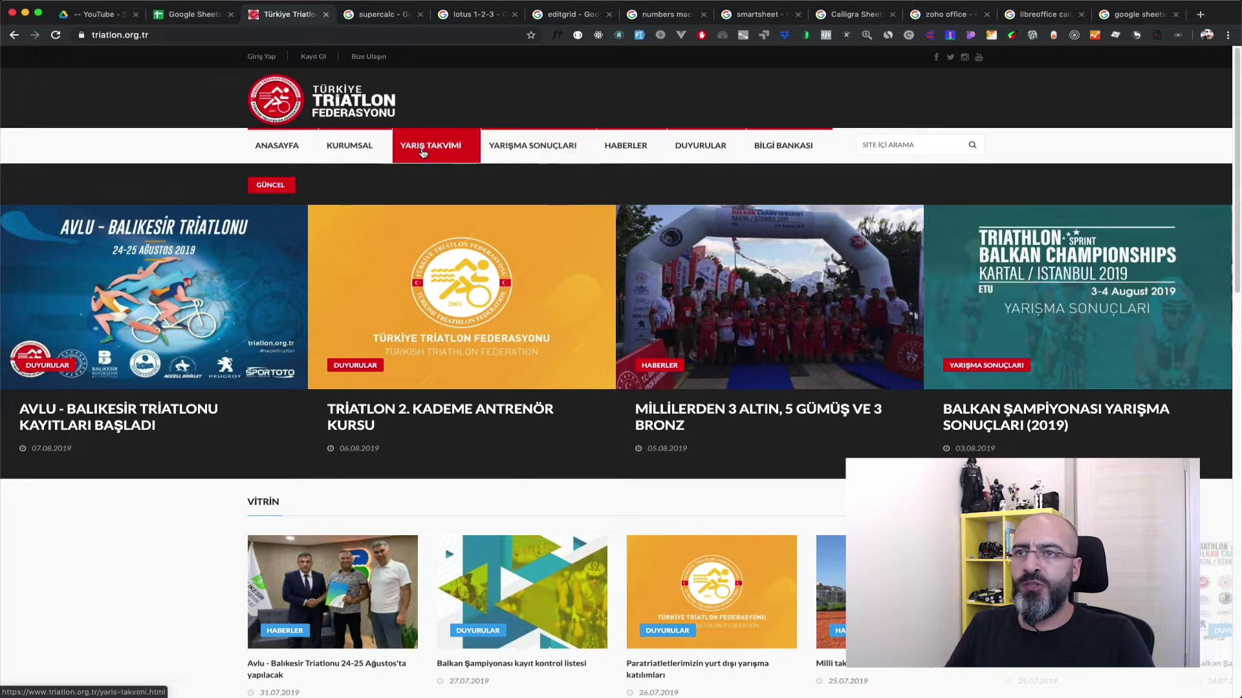
Step: Open the Yarış Takvimi race calendar and inspect its table element's HTML
click(422, 152)
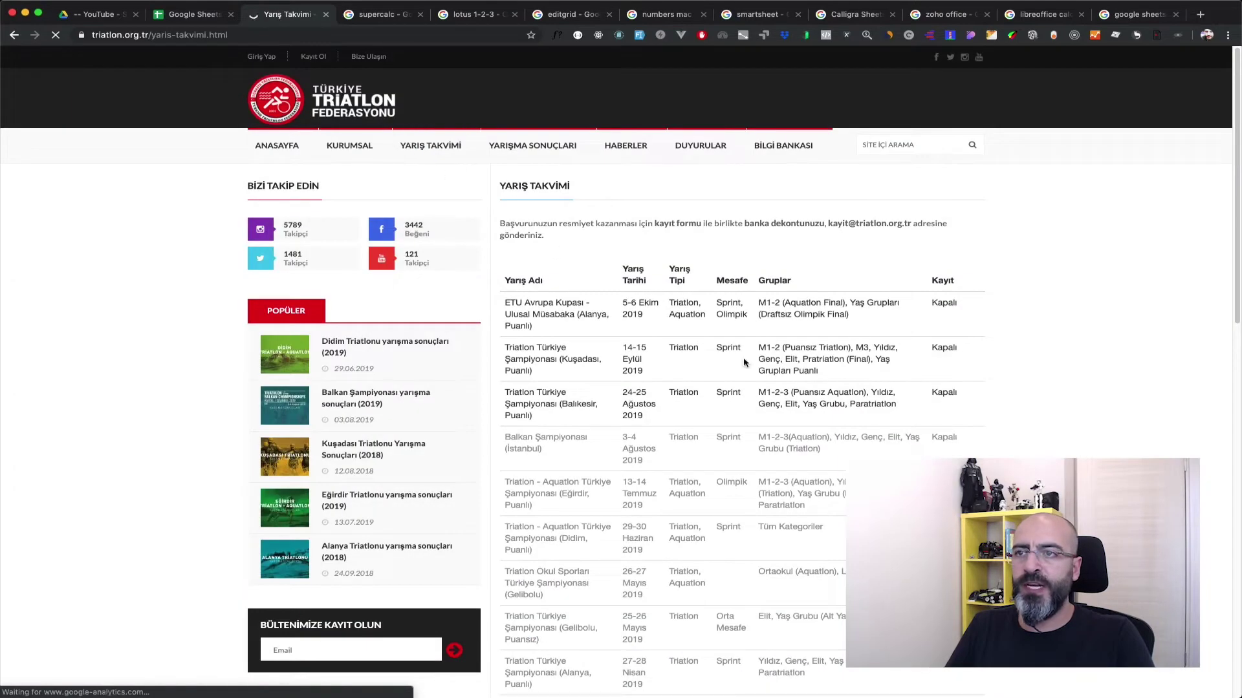
right_click(571, 285)
click(599, 457)
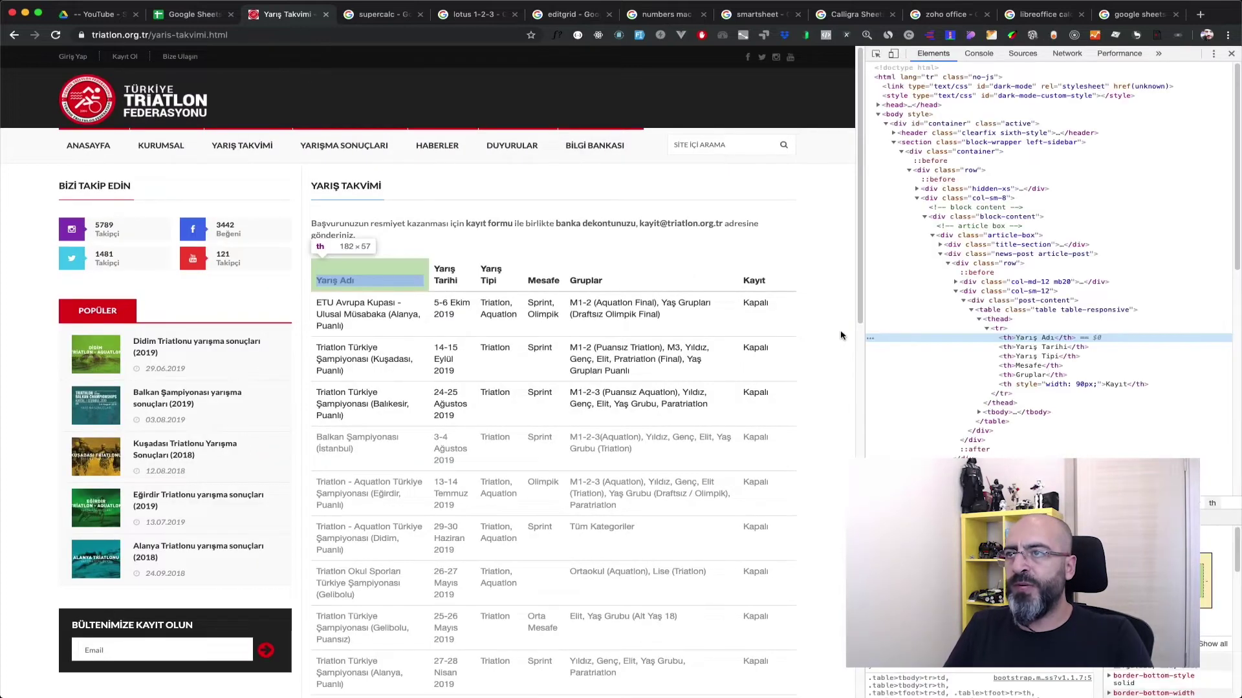
click(1014, 311)
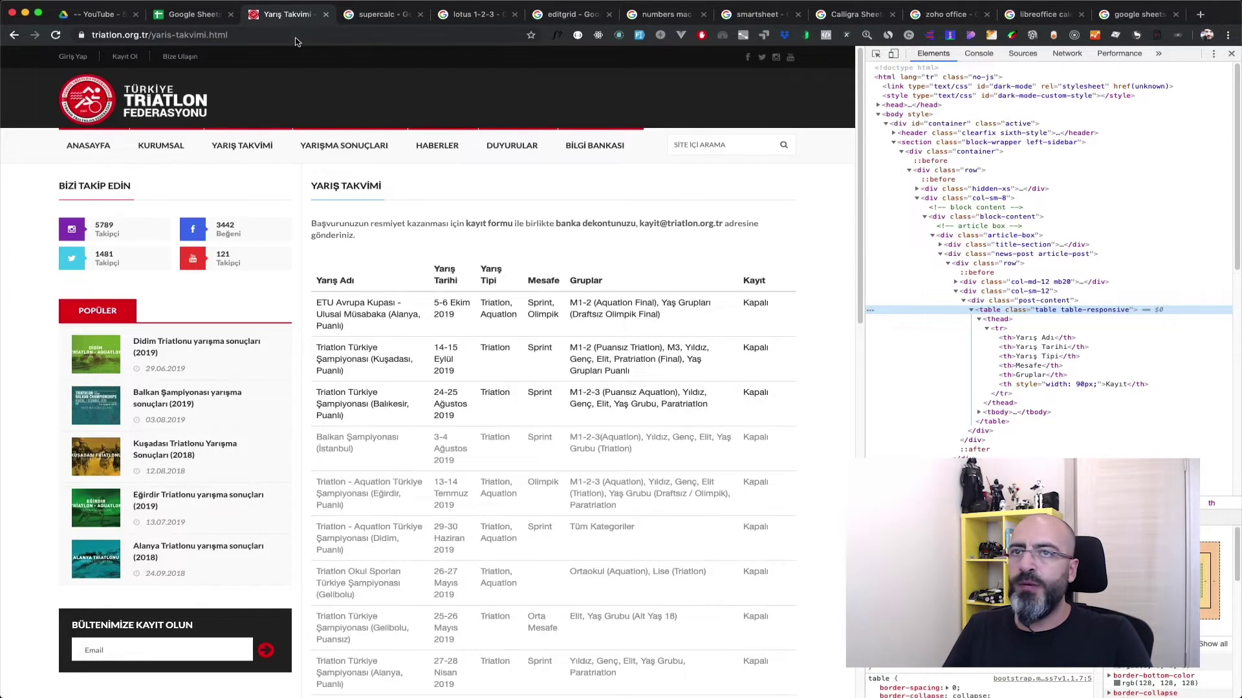
Step: Select the race calendar page's URL, then return to the Google Sheets spreadsheet
click(340, 35)
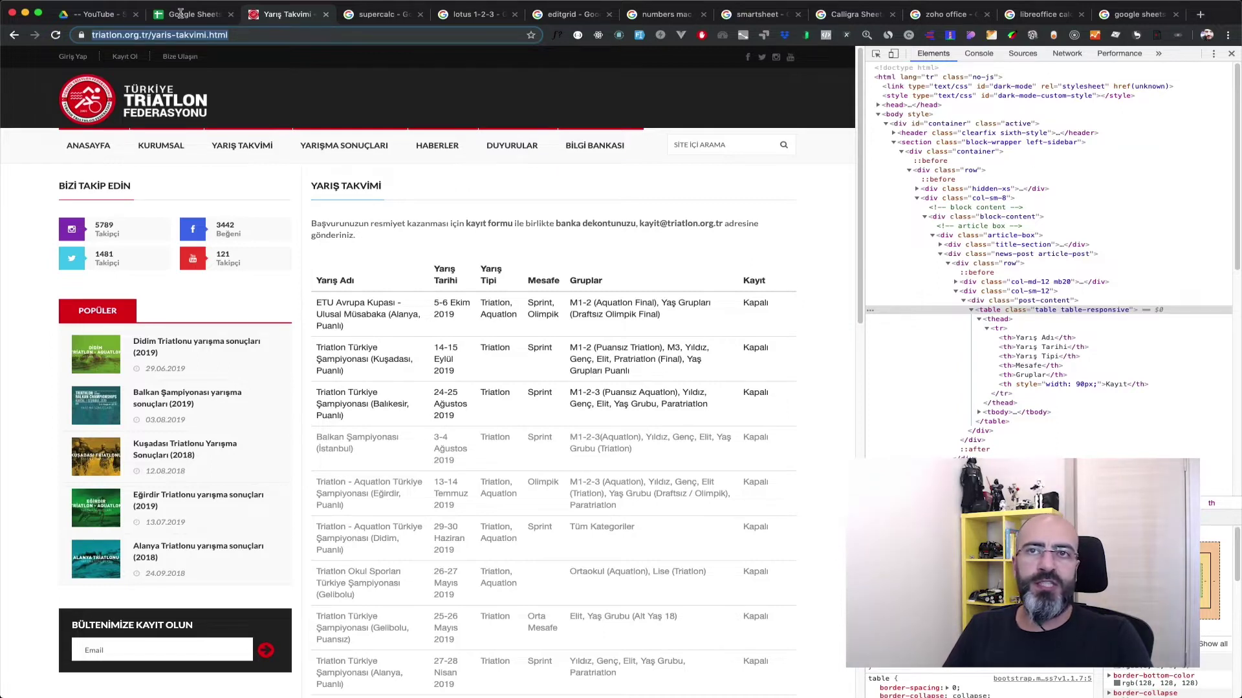
click(780, 213)
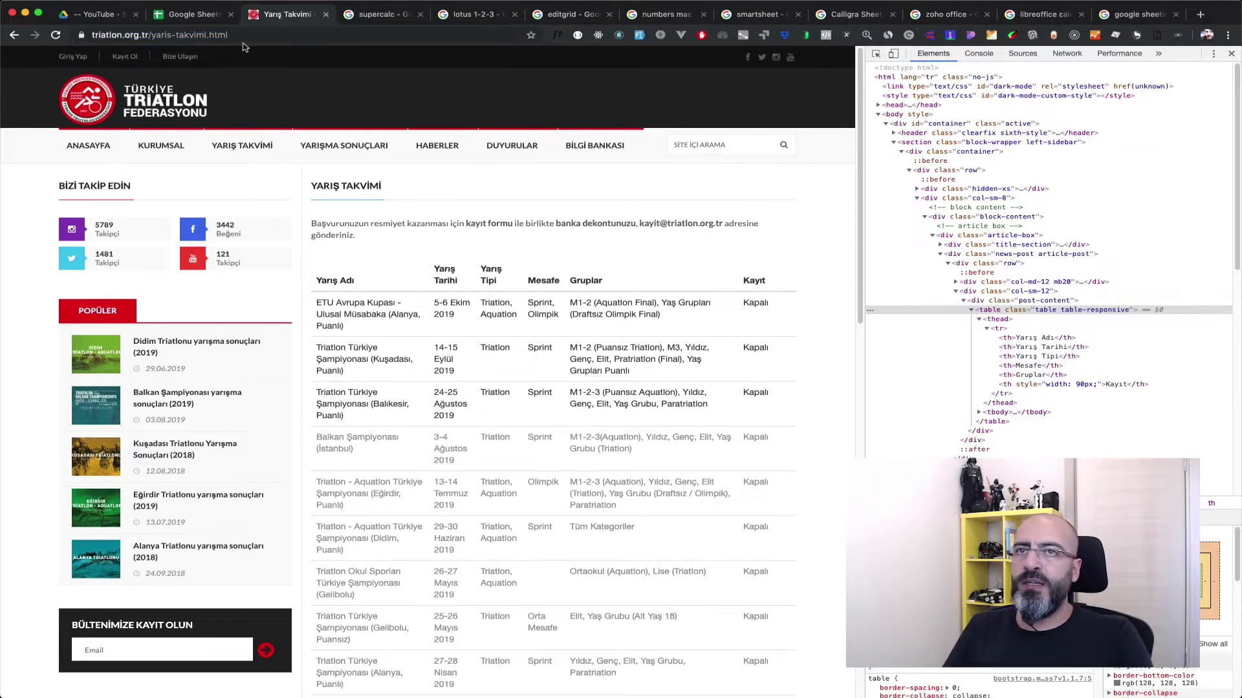
click(192, 20)
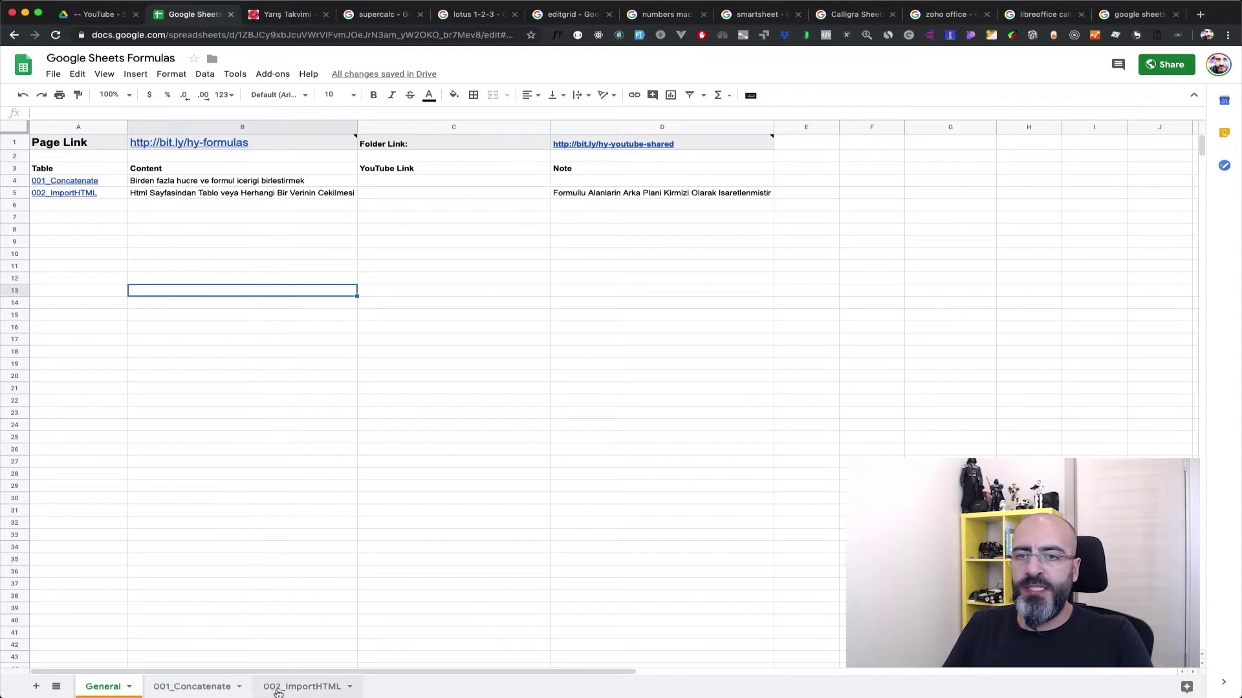
Step: On the 002_ImportHTML sheet, clear the existing IMPORTHTML formula from A1
click(278, 688)
click(68, 143)
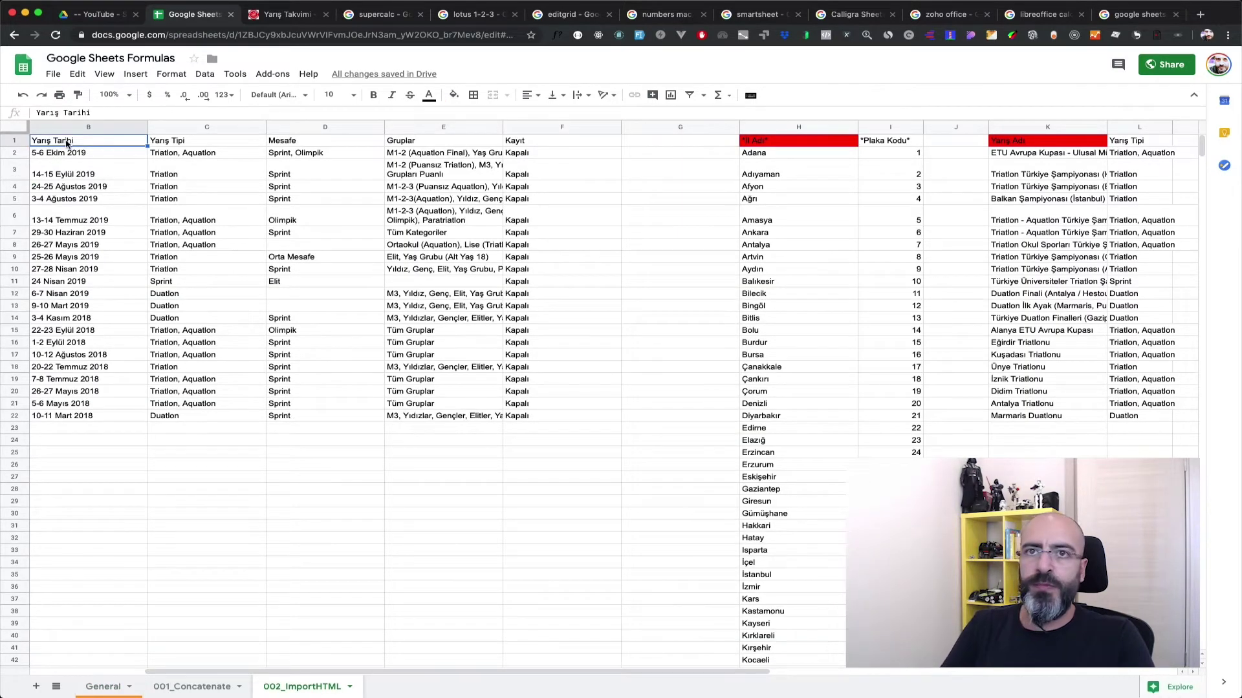
key(Left)
key(Delete)
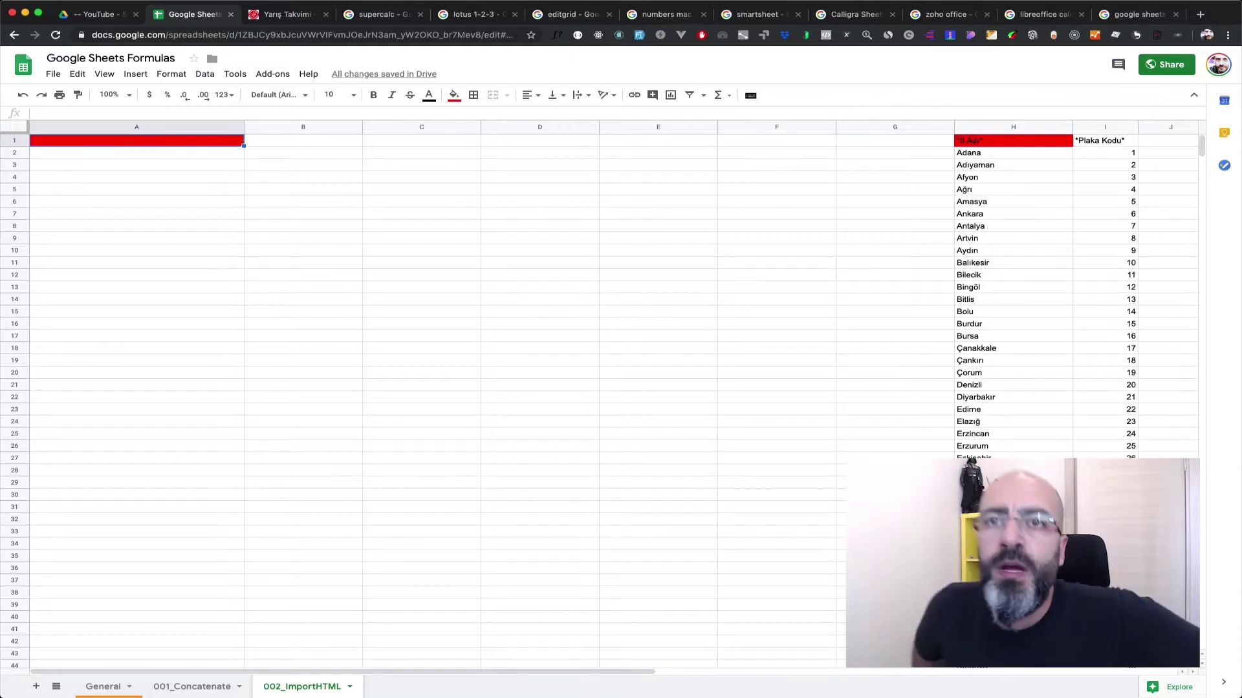
text(=impor)
key(Down)
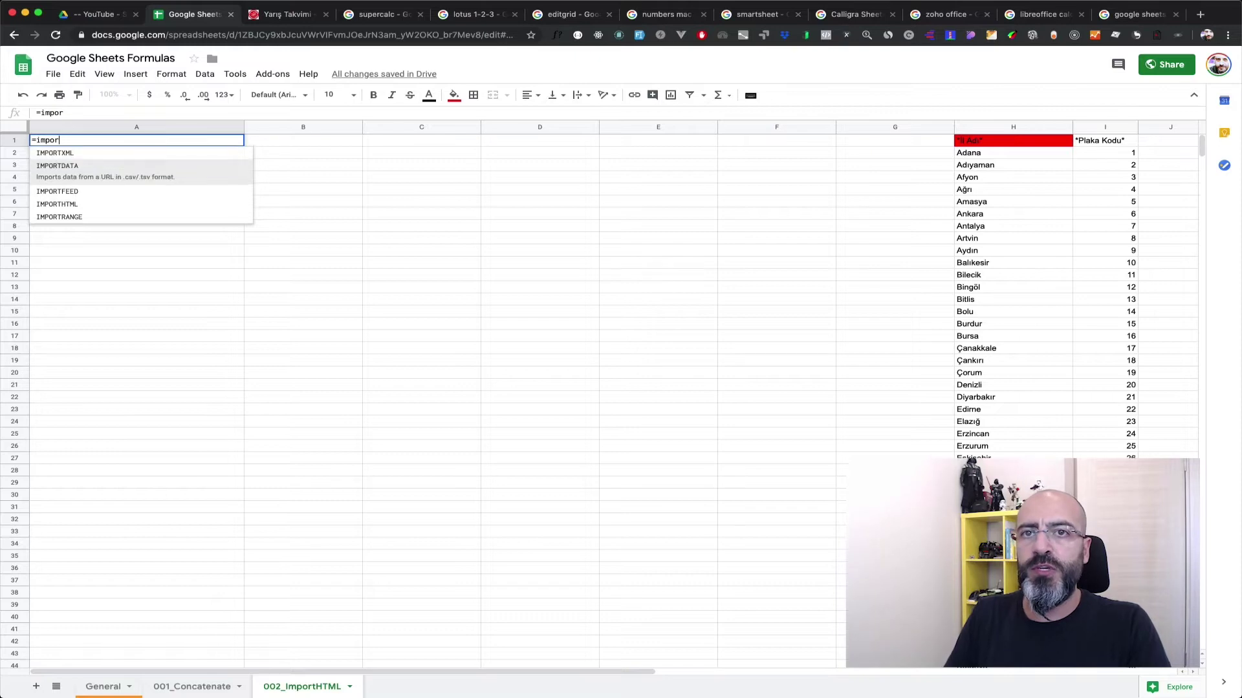
key(Down)
key(Down)
key(Tab)
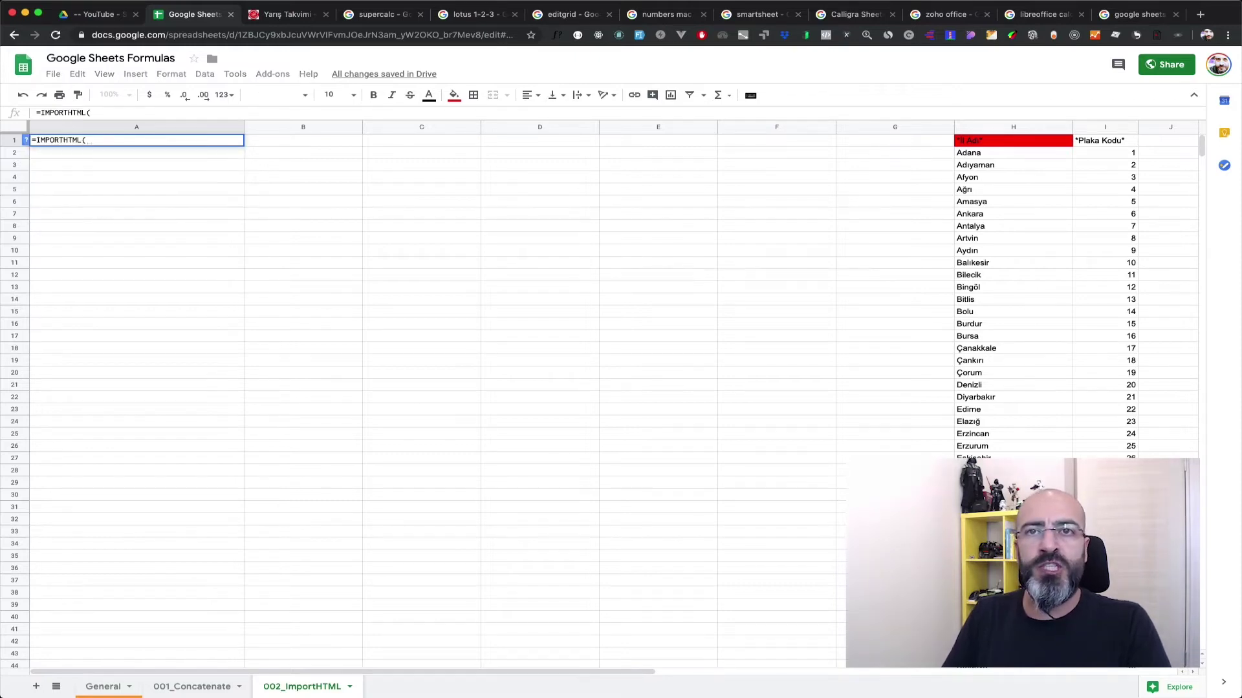
text("https://www.triatlon.org.tr/yaris-takvimi.html)
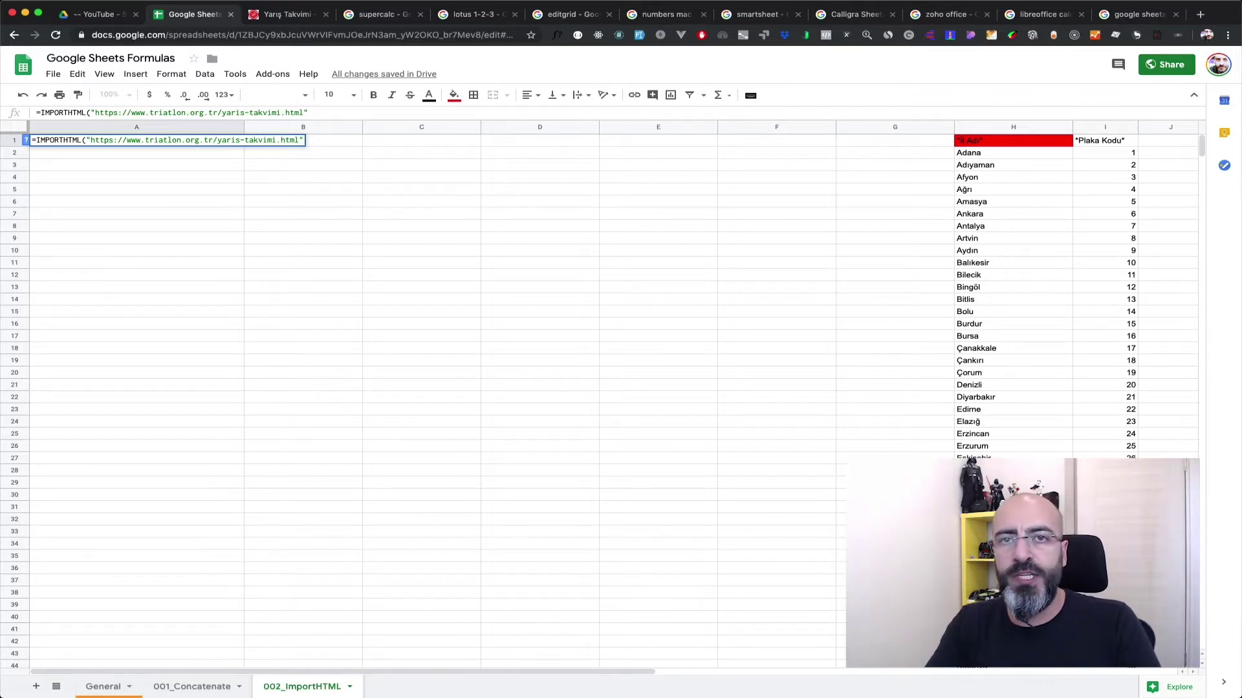
text(,)
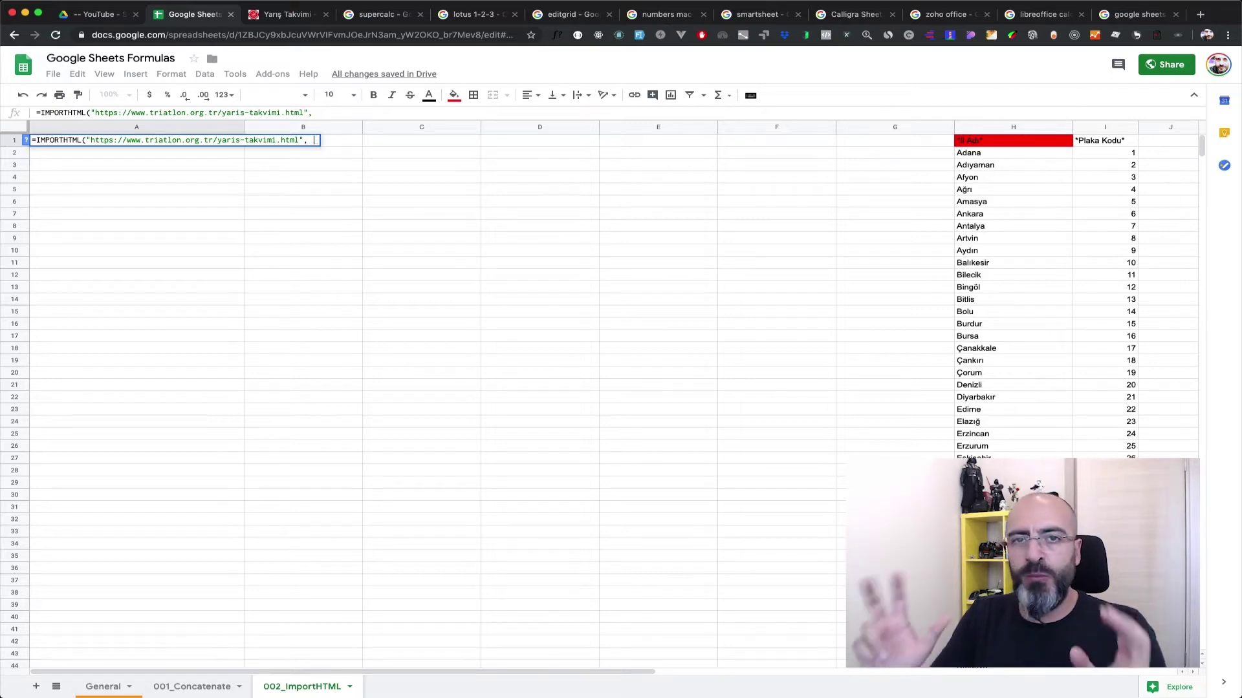
text("table")
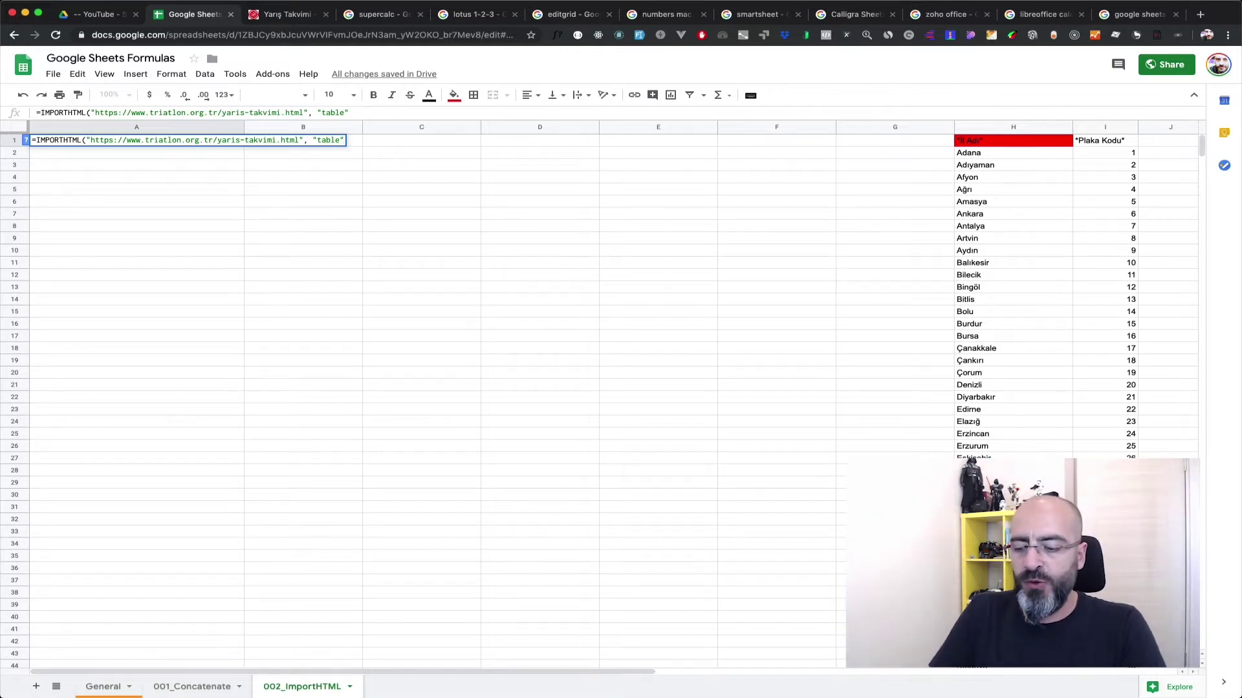
text(, )
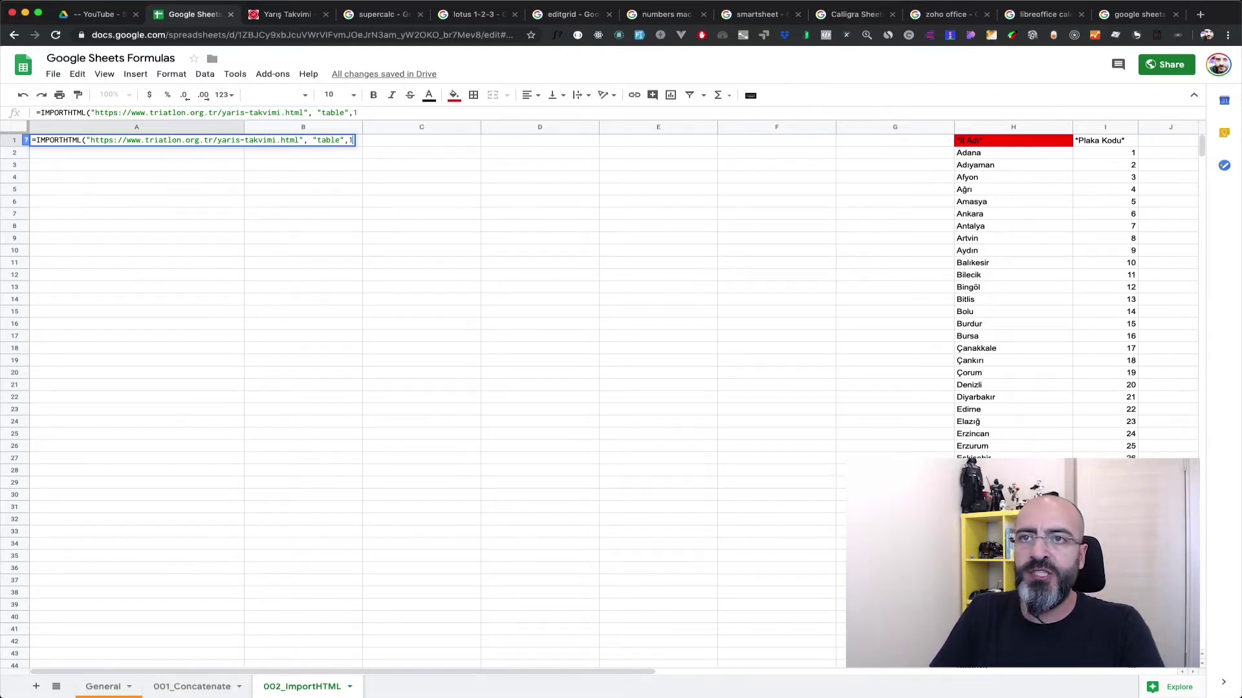
text(3)
key(BackSpace)
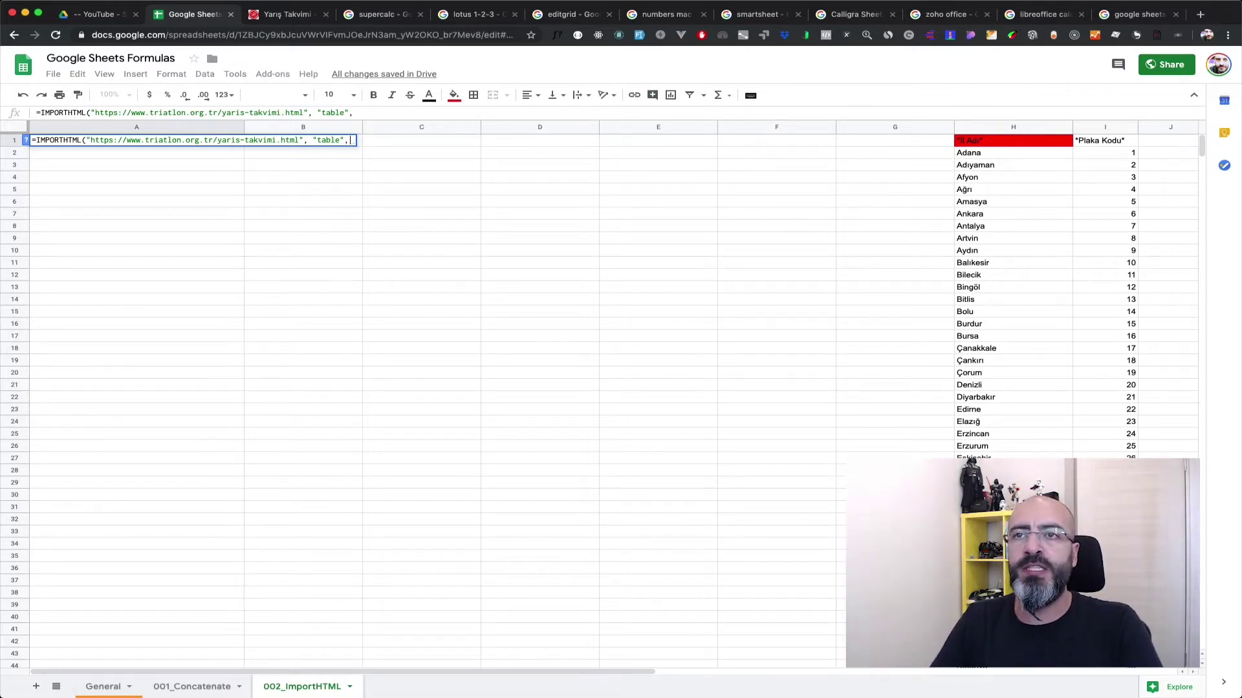
text(1)
key(Return)
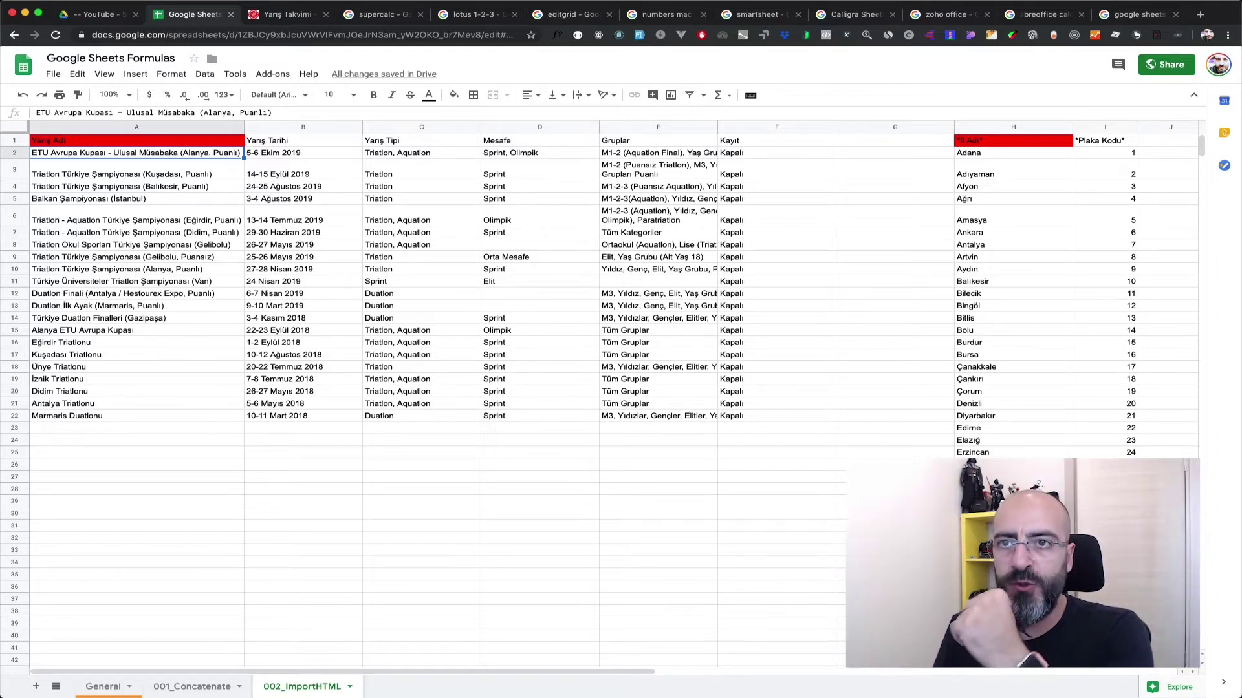
Step: Inspect the imported 29-30 Haziran 2019 date in B7 and Olimpik entry in D6
click(302, 233)
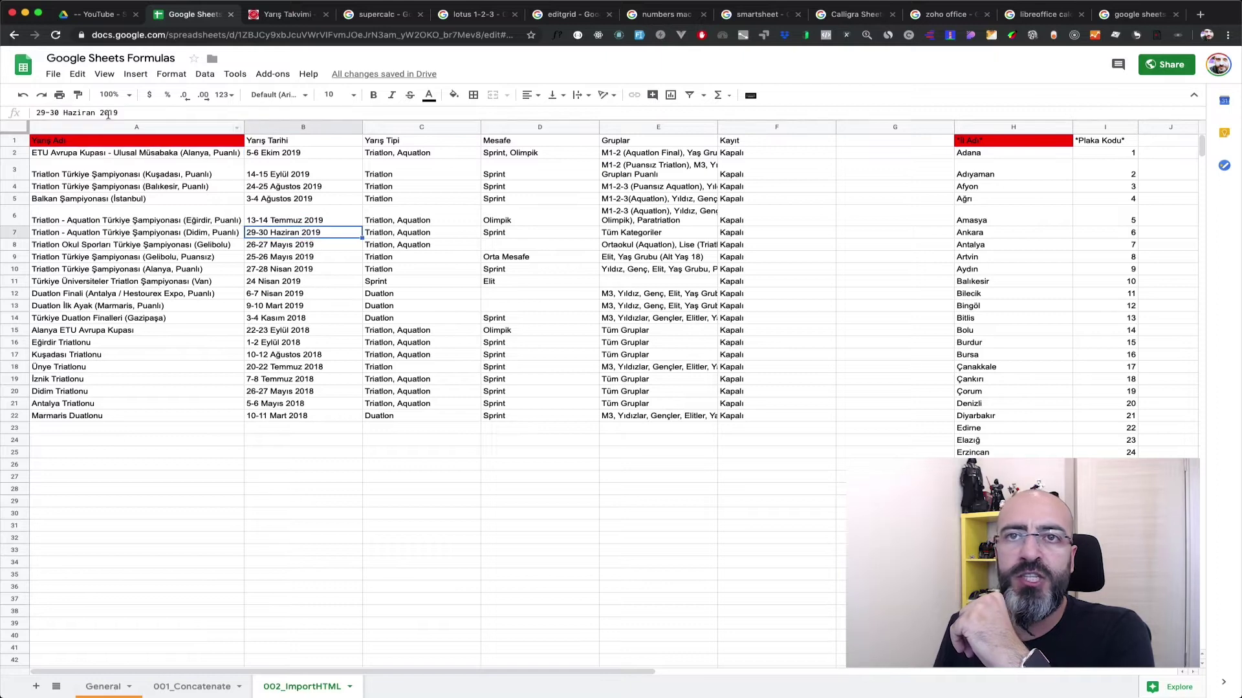
drag(130, 111, 33, 113)
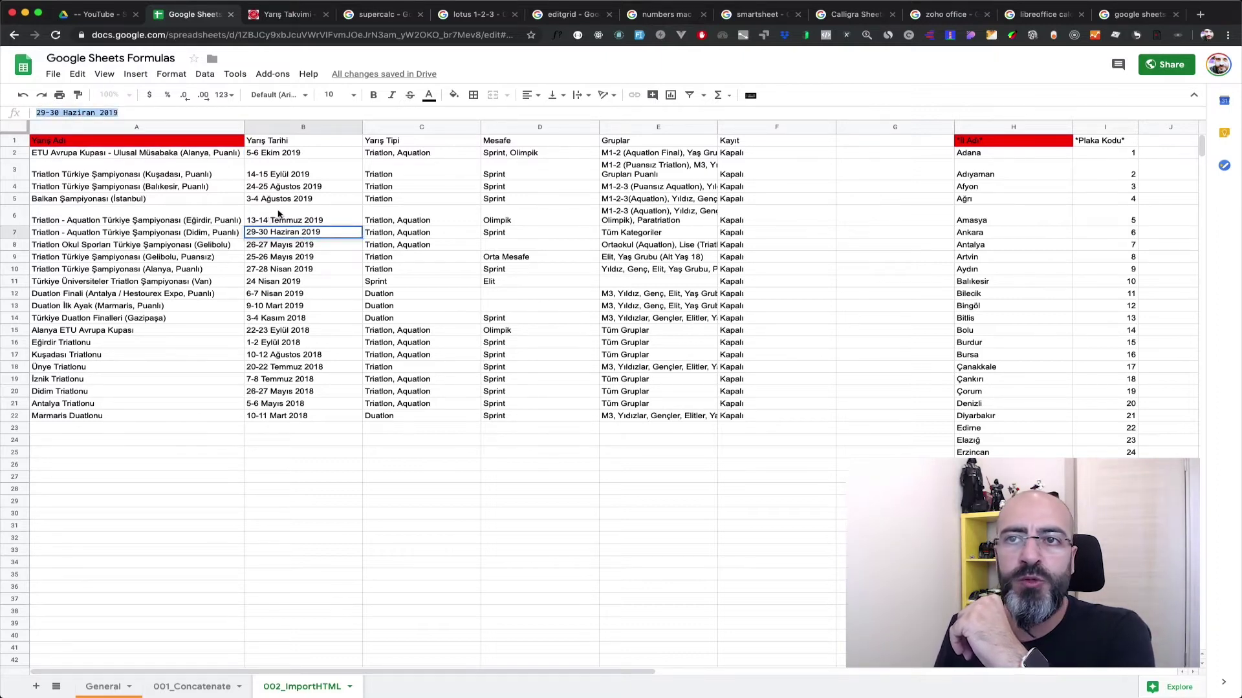
click(489, 218)
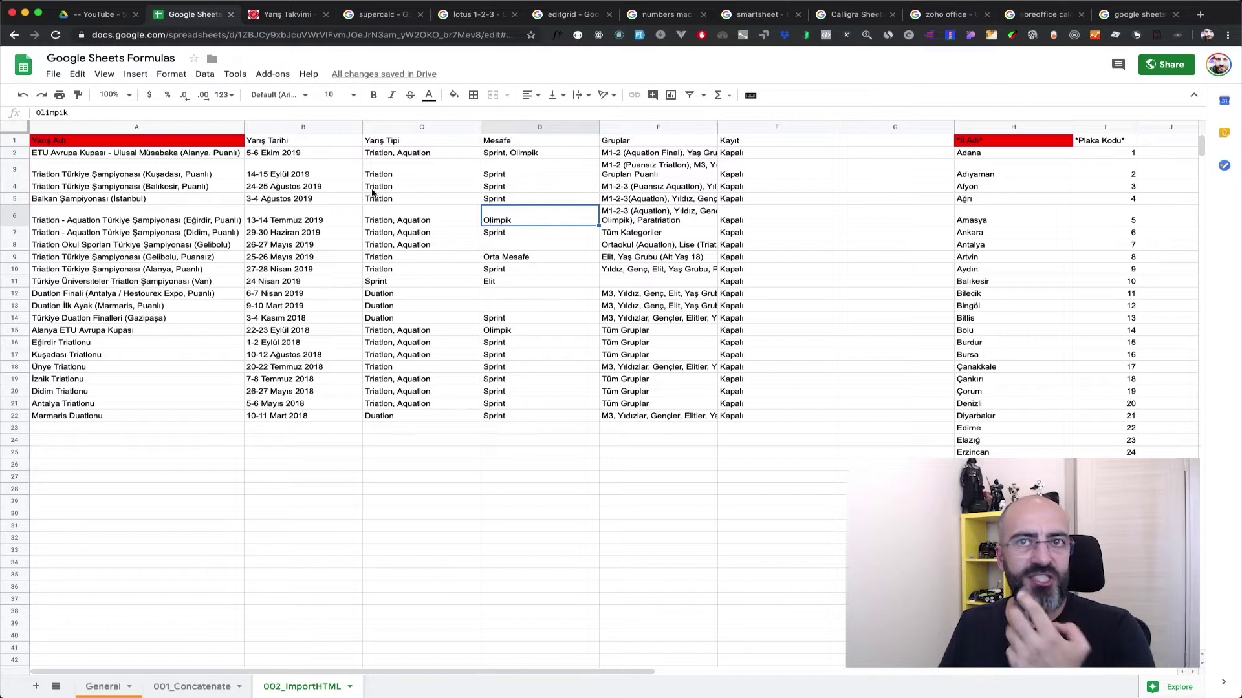
Step: View H1's province formula without changes, then start a new =impo formula in A26
click(973, 140)
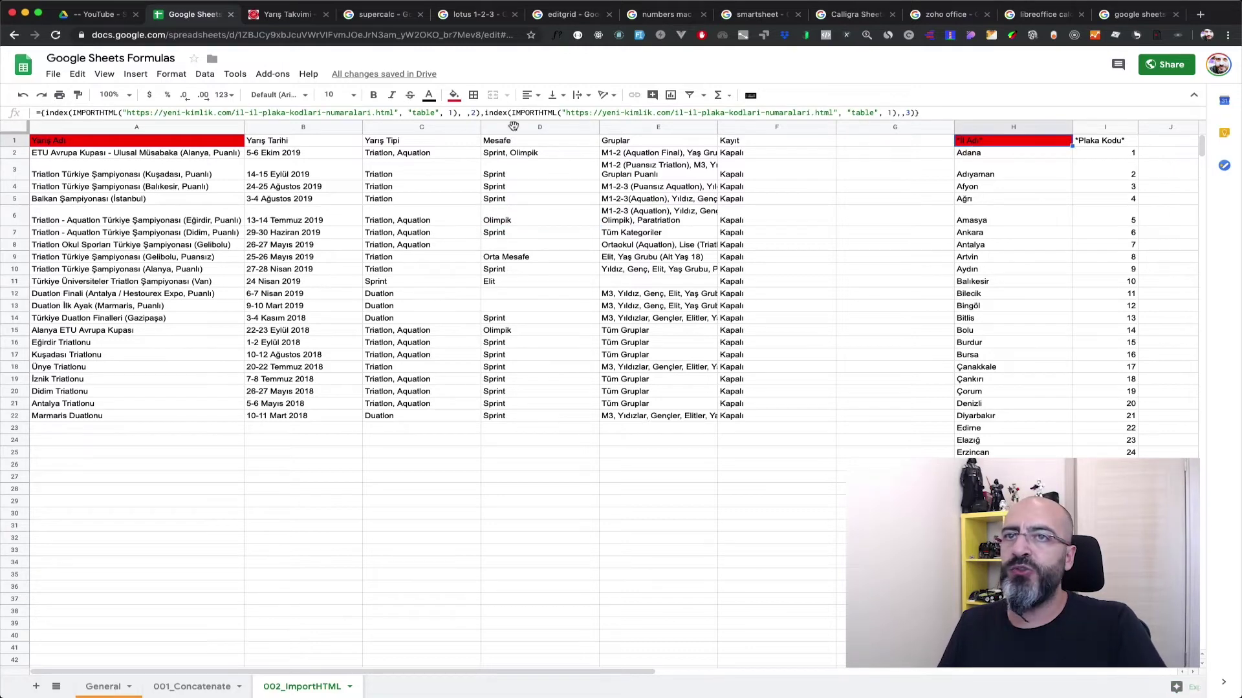
click(126, 113)
key(Escape)
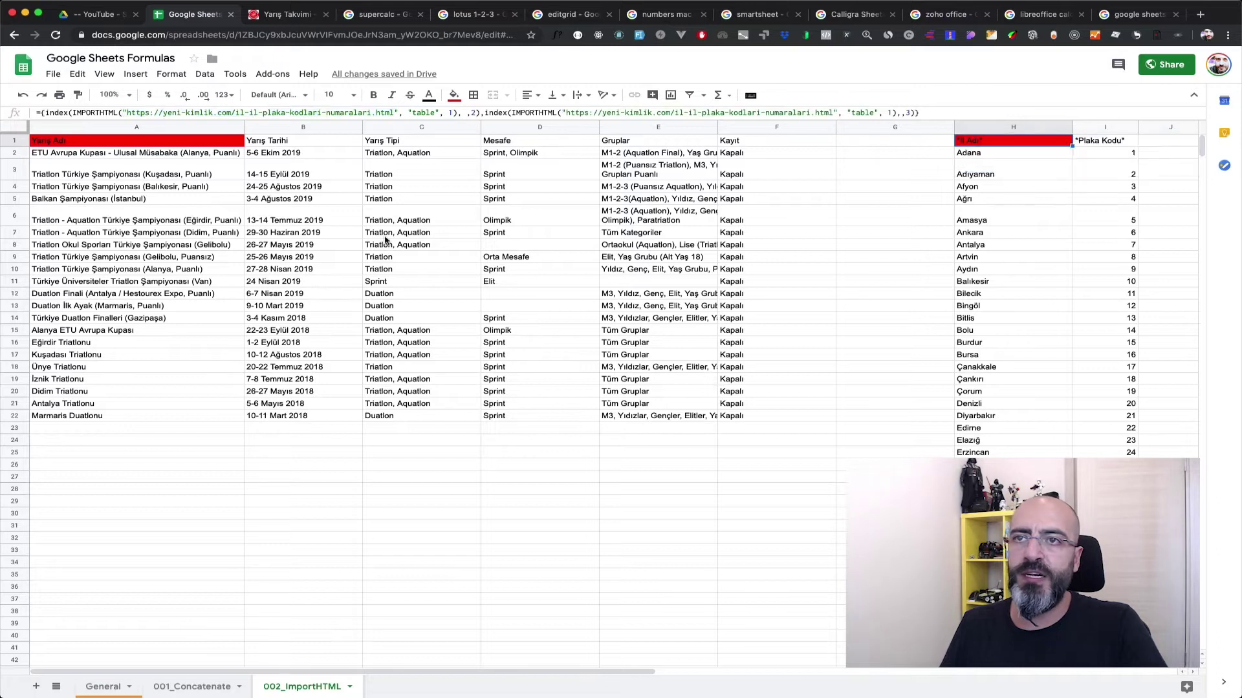
click(61, 466)
text(=)
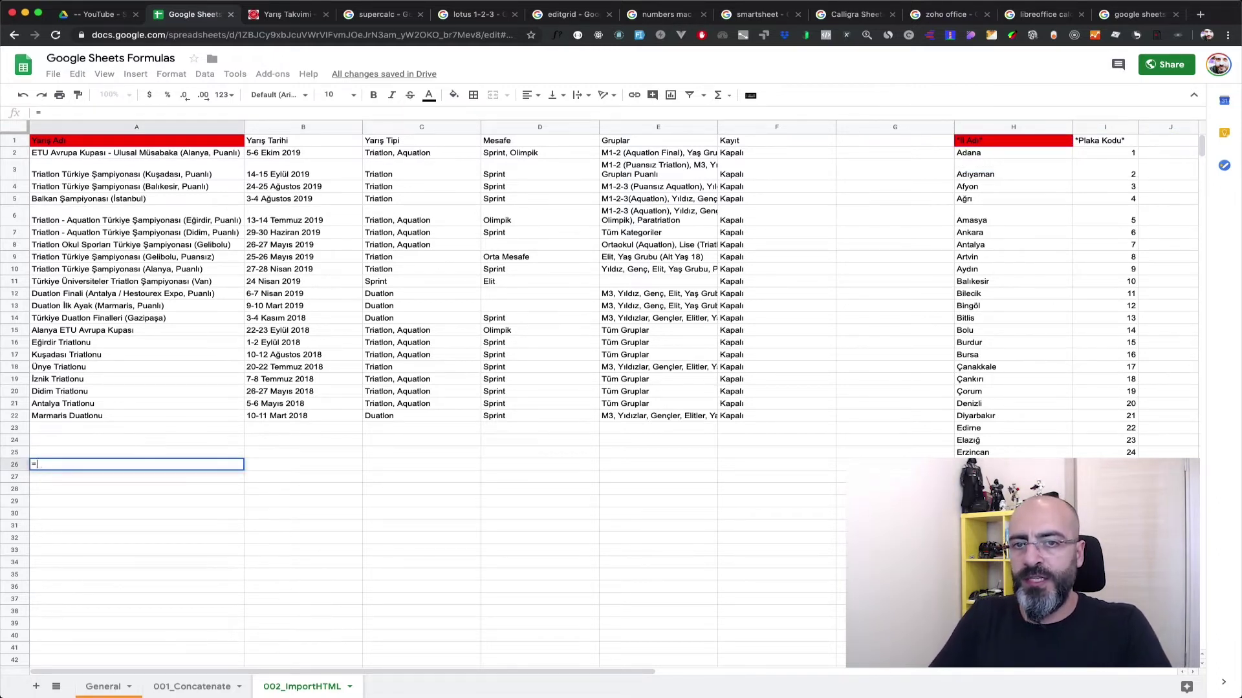
text(impo)
Step: Complete A26's IMPORTHTML formula with the pasted plate-code page URL, "table", 1
key(Down)
key(Down)
key(Down)
key(Down)
key(Tab)
text(":)
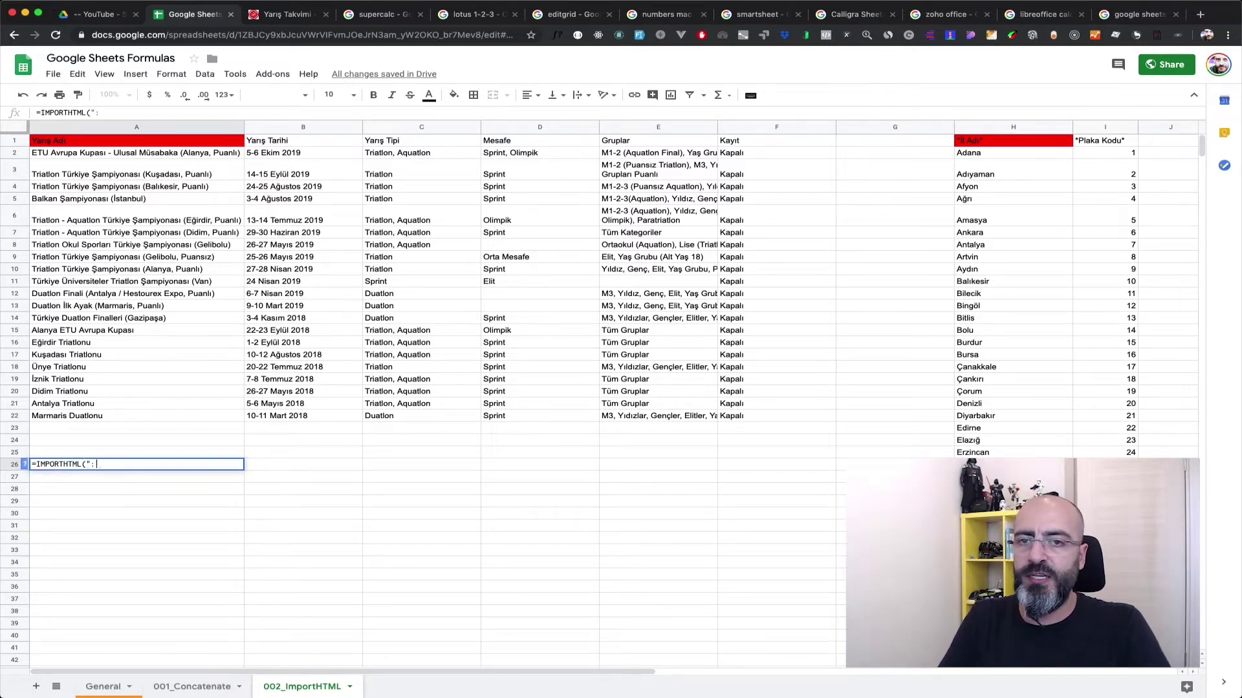
text(https://yeni-kimlik.com/il-il-plaka-kodlari-numaralari.html)
text(, 1,)
key(BackSpace)
key(BackSpace)
key(BackSpace)
text("table", 1))
key(Return)
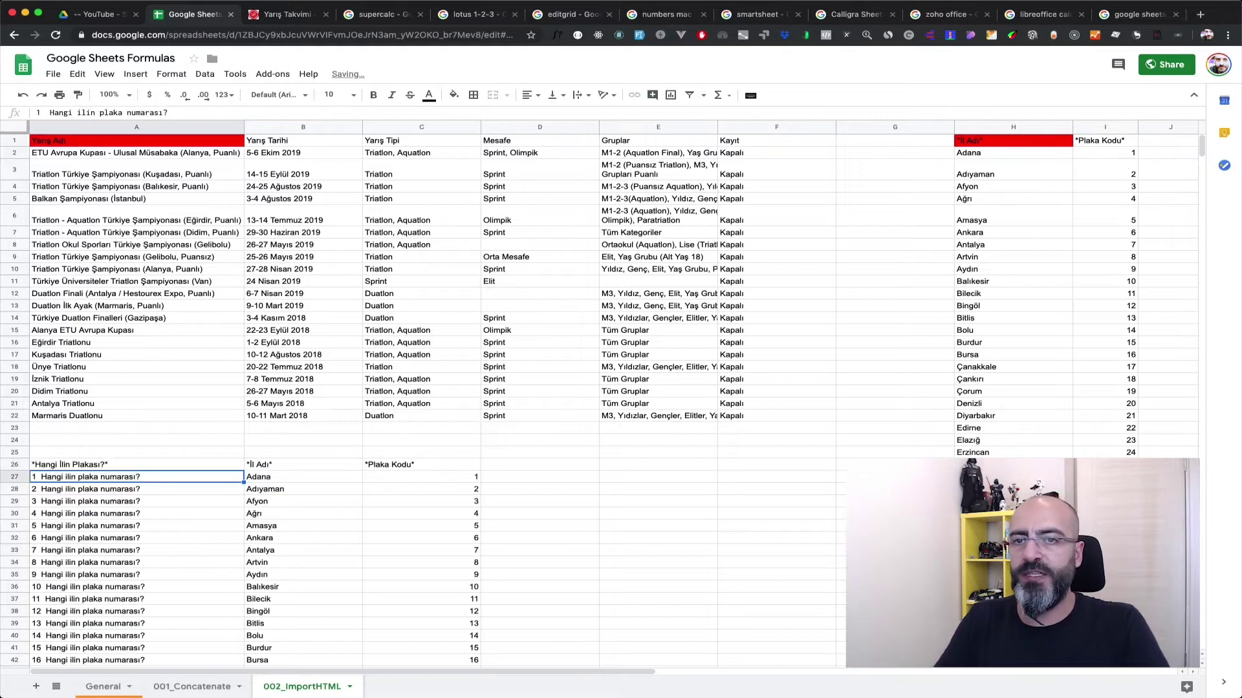
Step: Review the imported İl Adı and Plaka Kodu columns and question rows
click(118, 463)
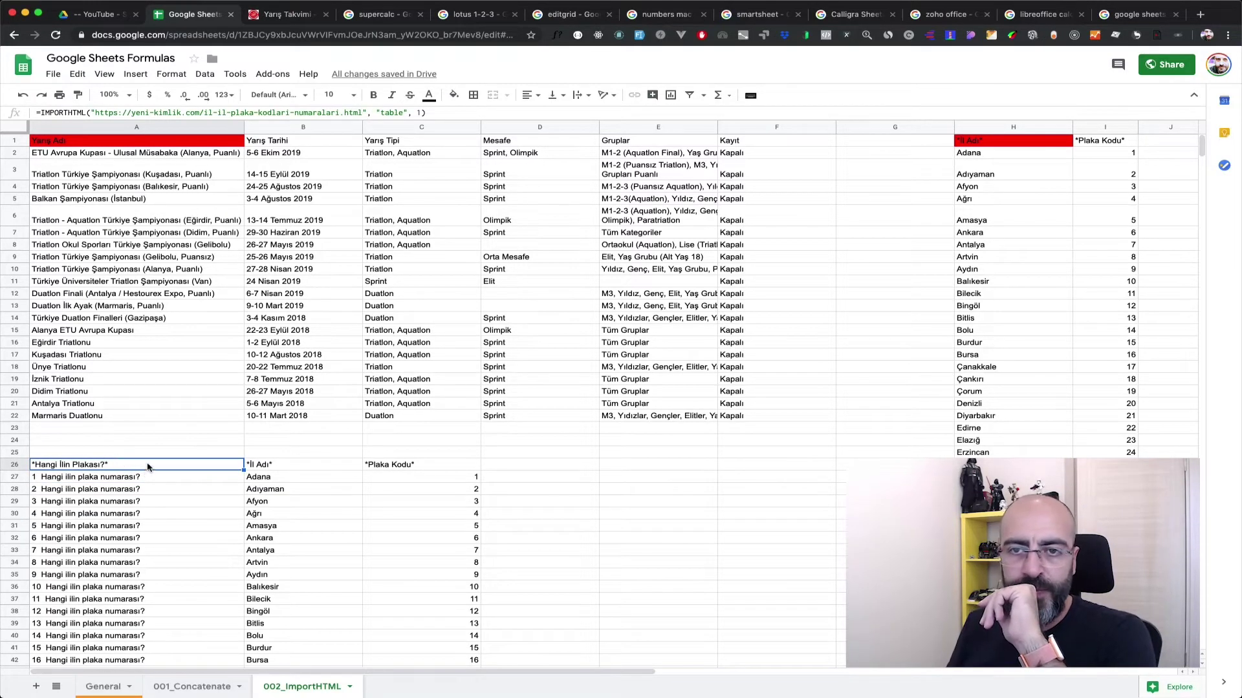
key(Right)
key(Right)
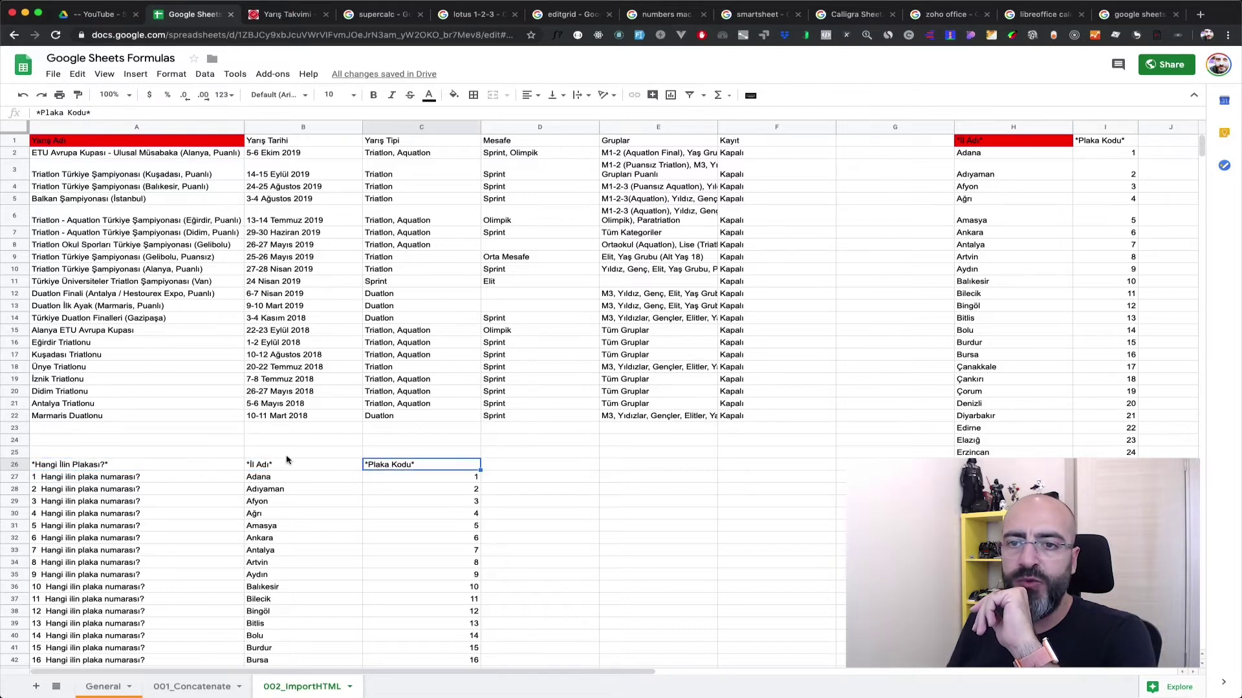
scroll(288, 459, down, 3)
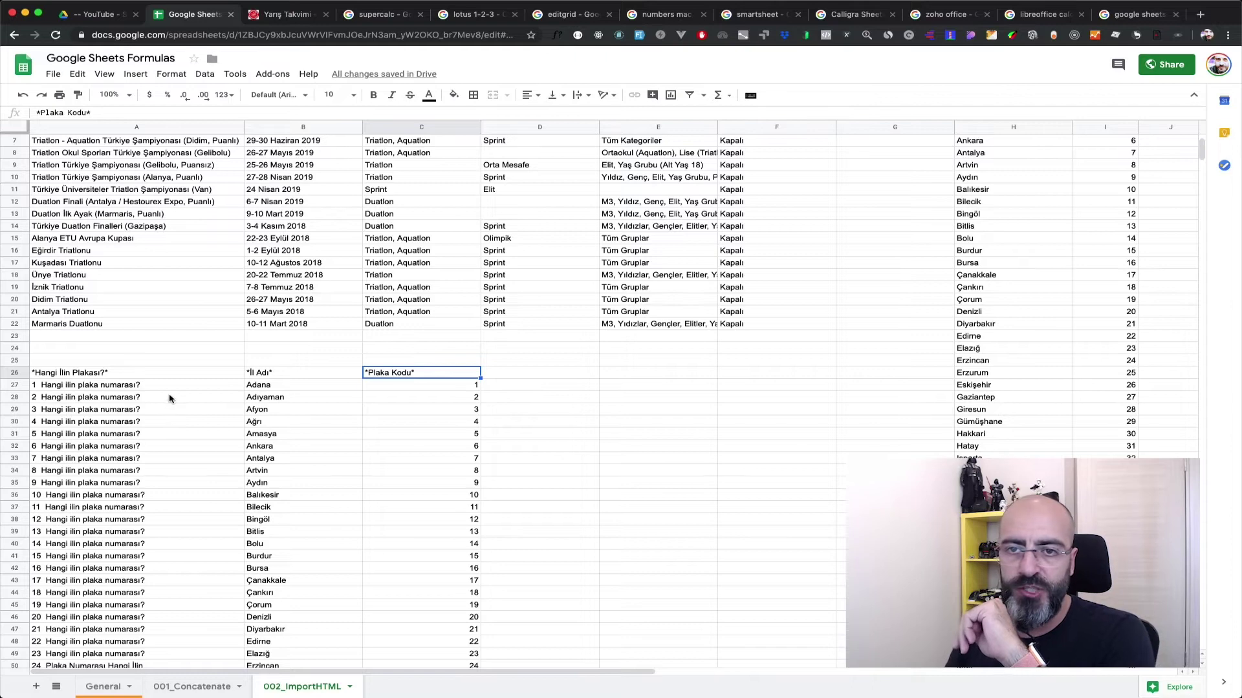
scroll(297, 386, down, 5)
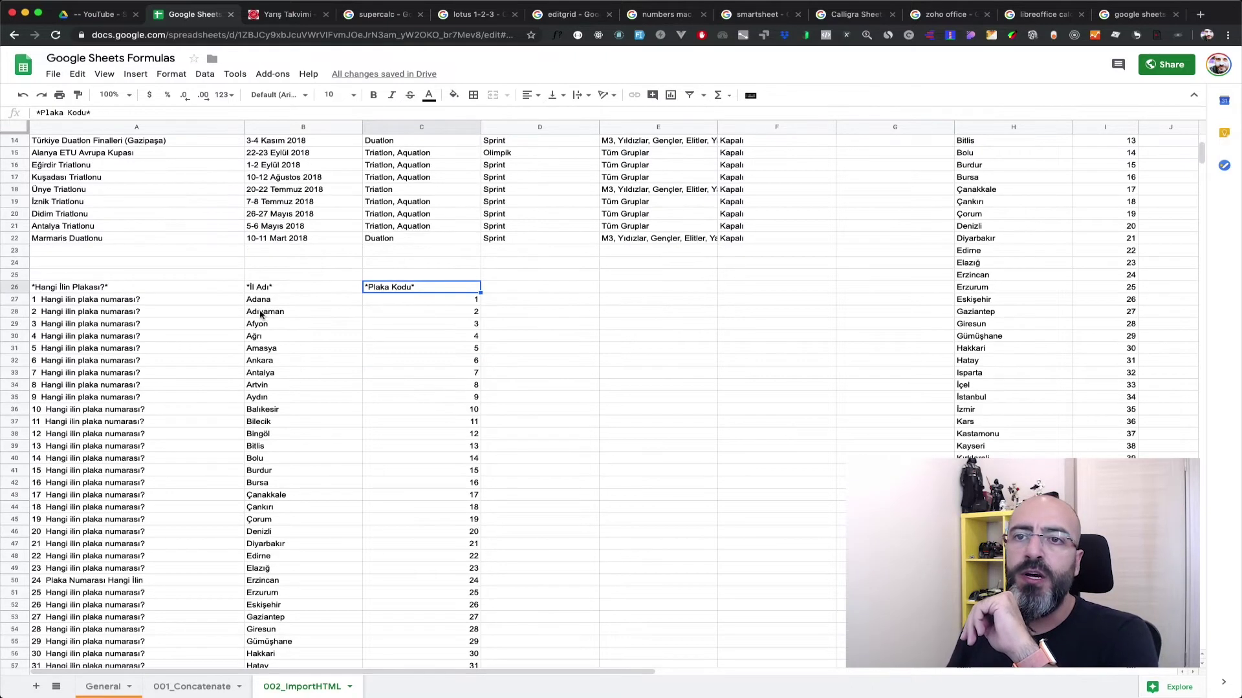
drag(264, 291, 389, 593)
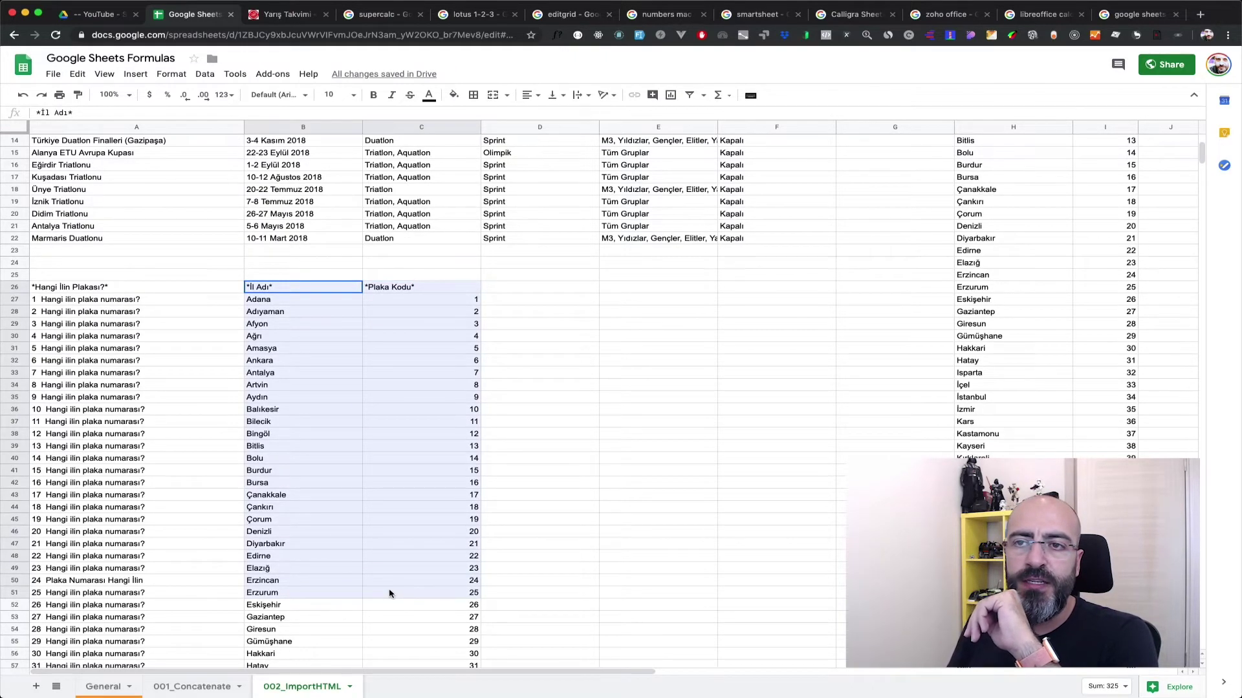
click(348, 446)
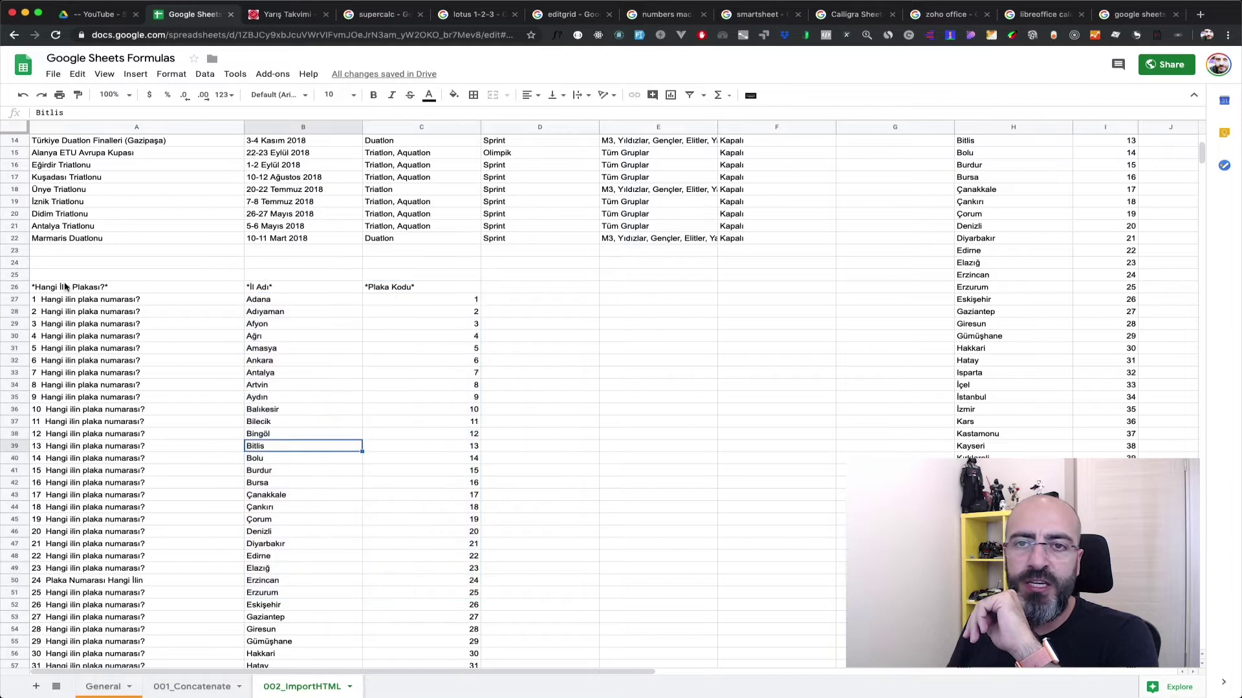
drag(65, 287, 112, 491)
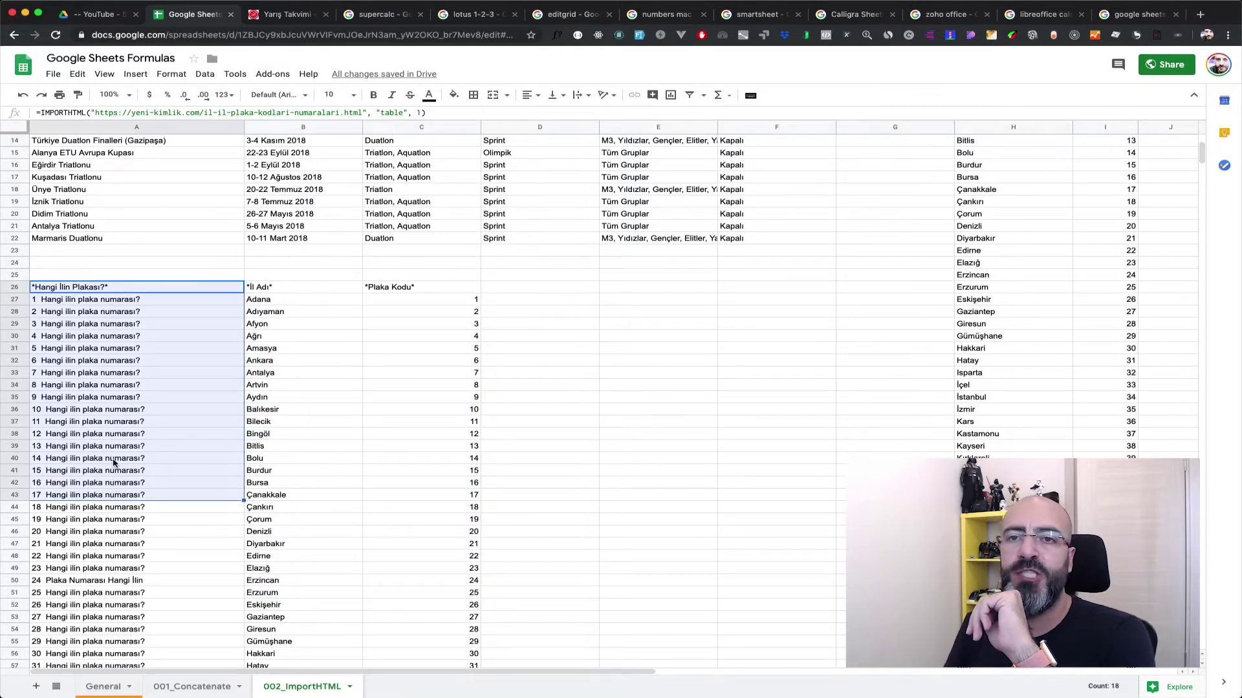
Step: Recheck A26's formula and the İl Adı header, then delete the import
scroll(114, 462, up, 5)
scroll(103, 453, down, 1)
click(93, 429)
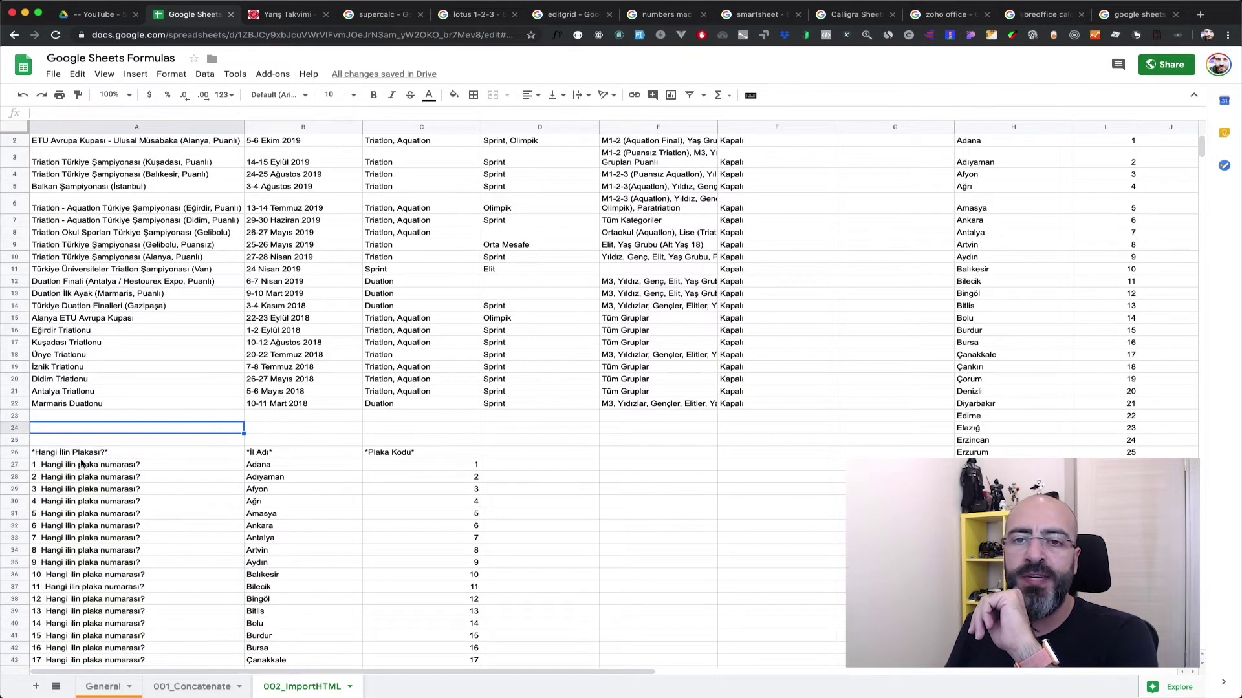
click(84, 454)
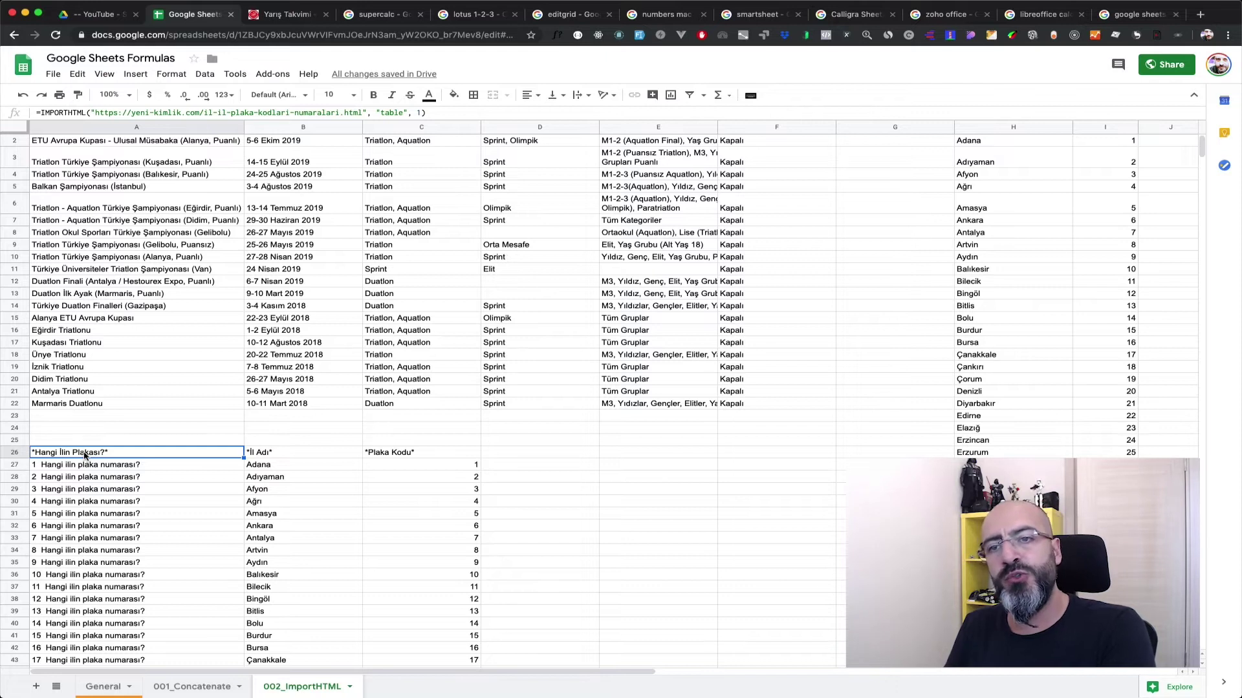
click(315, 456)
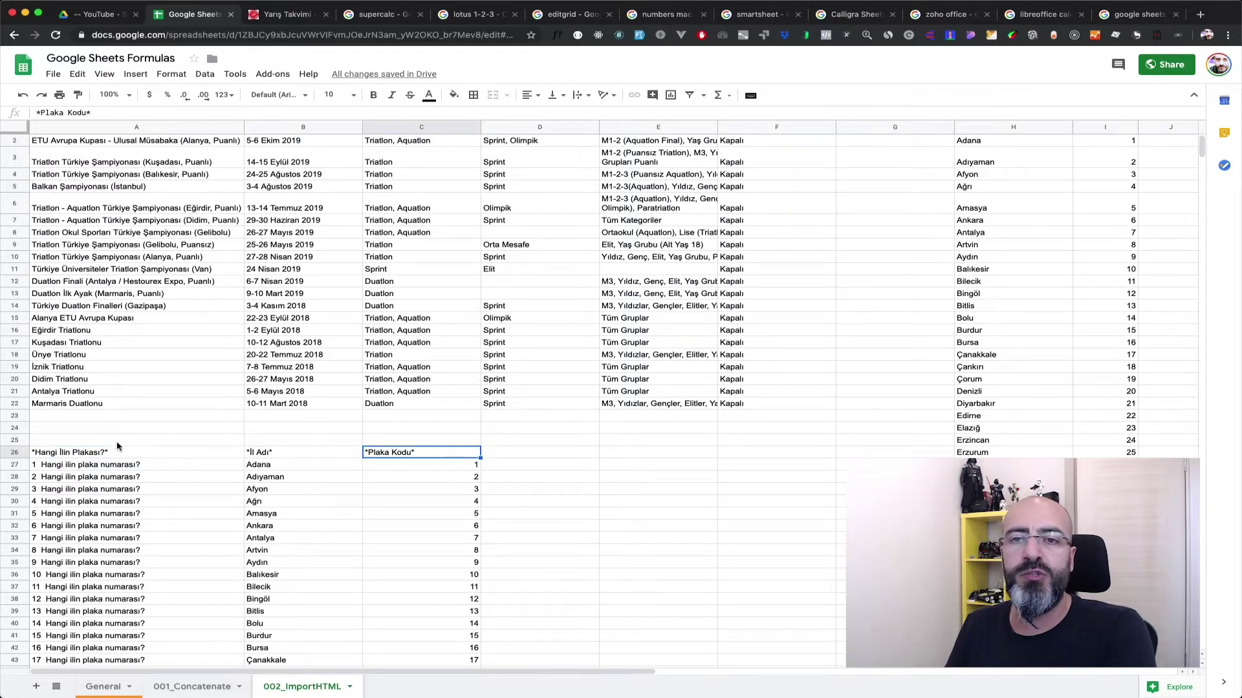
click(120, 452)
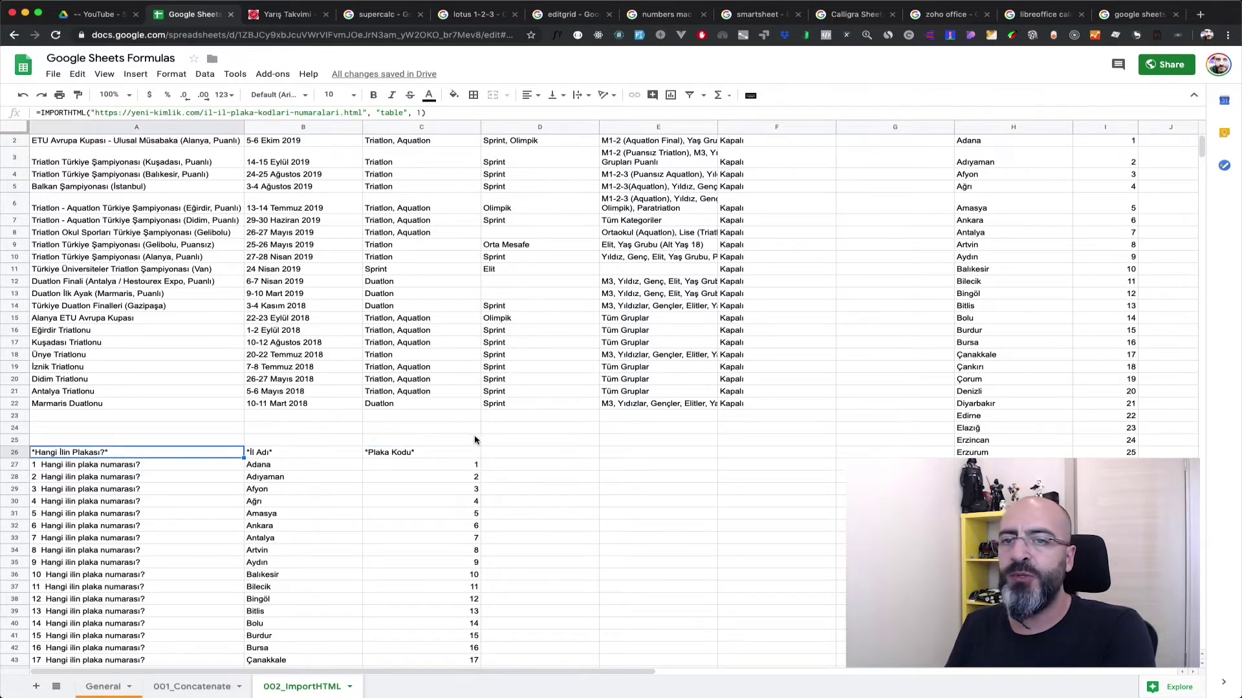
key(Delete)
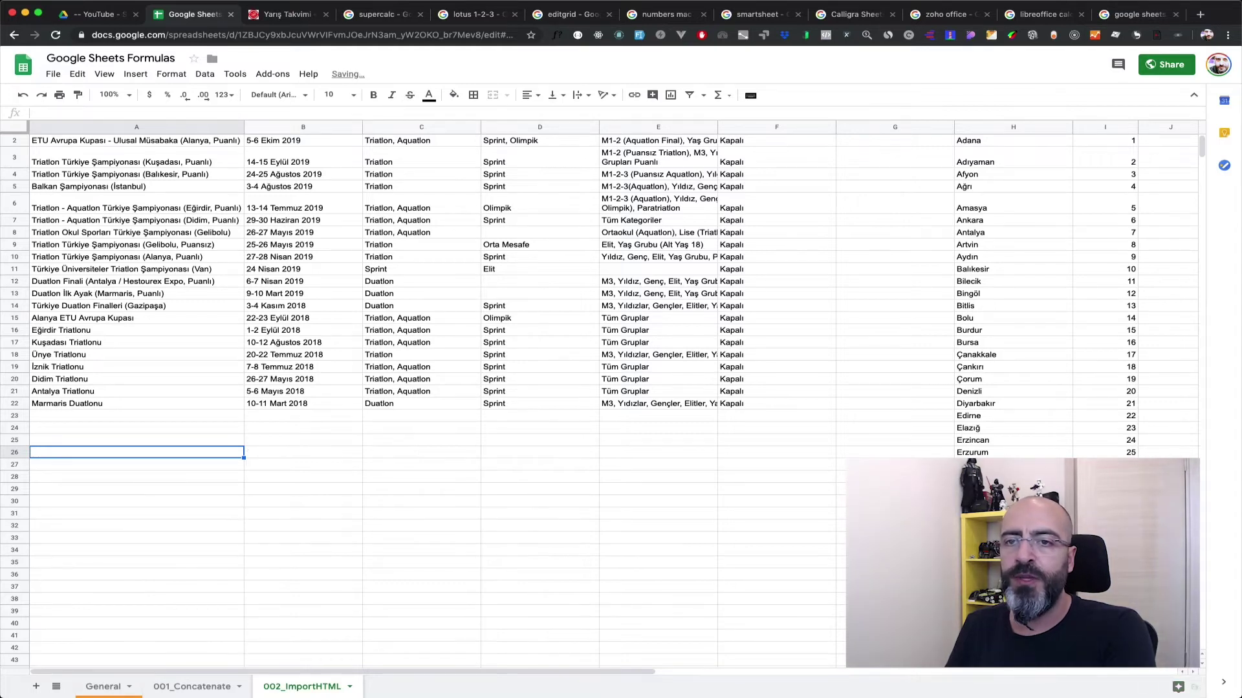
Step: After viewing H1's array formula, enter =INDEX(IMPORTHTML(plate-code URL, "table",1), ,1) in A25
scroll(797, 390, up, 1)
click(989, 139)
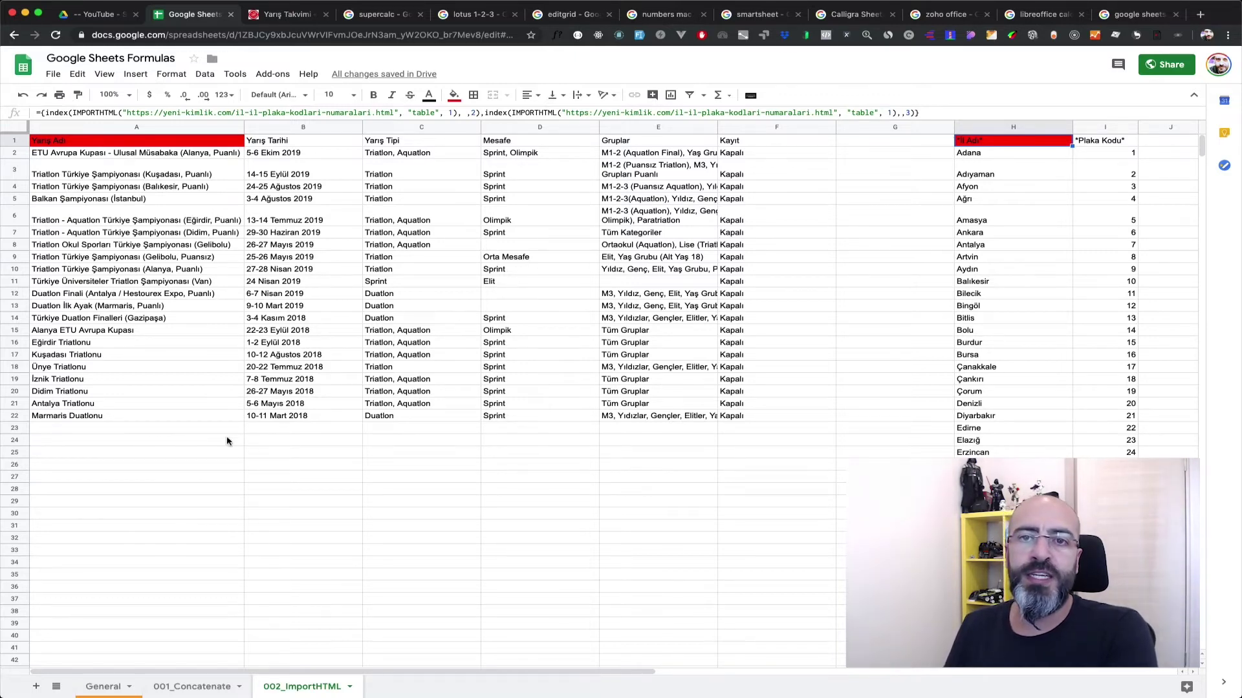
click(94, 458)
text(=inde)
key(Tab)
text(impo)
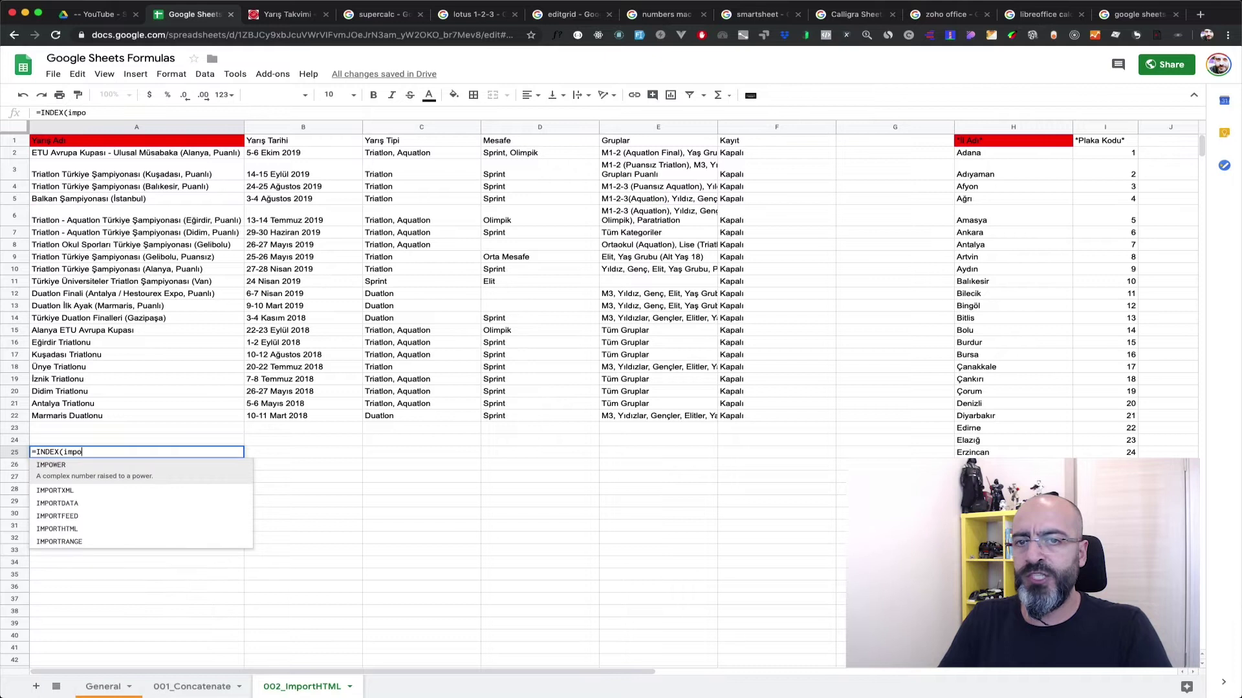
text(rth)
key(Tab)
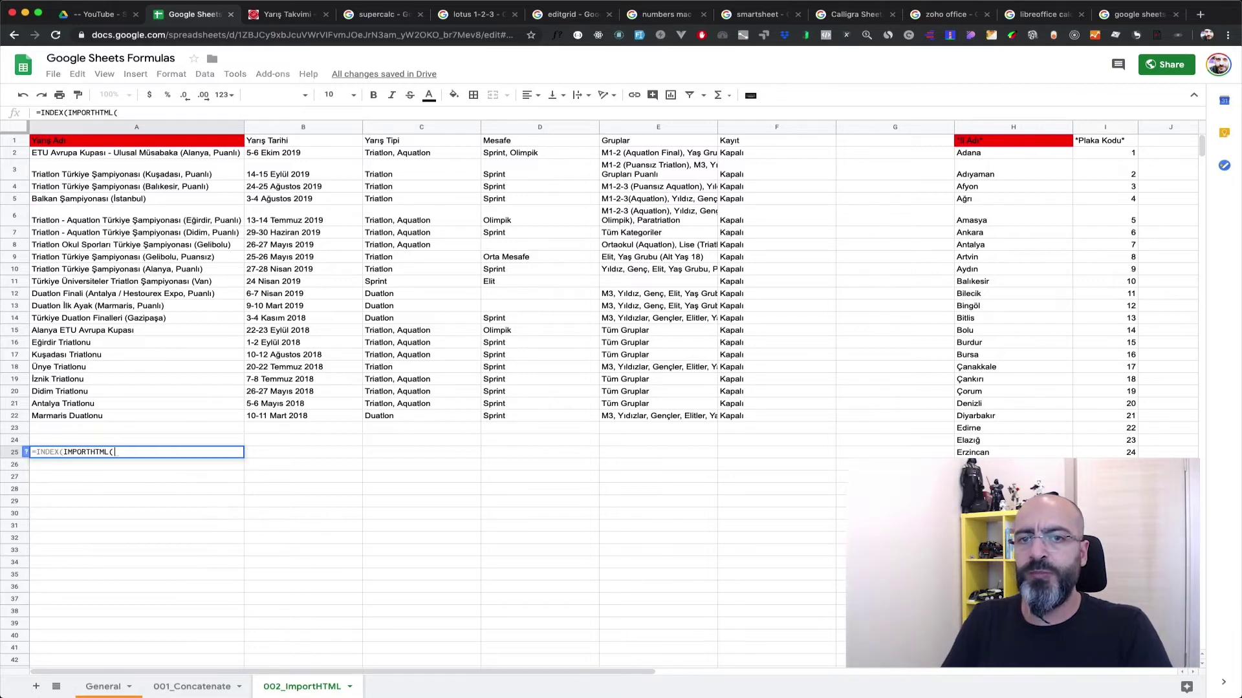
text(")
text(https://yeni-kimlik.com/il-il-plaka-kodlari-numaralari.html)
text(", ")
text(table")
text(,1))
text())
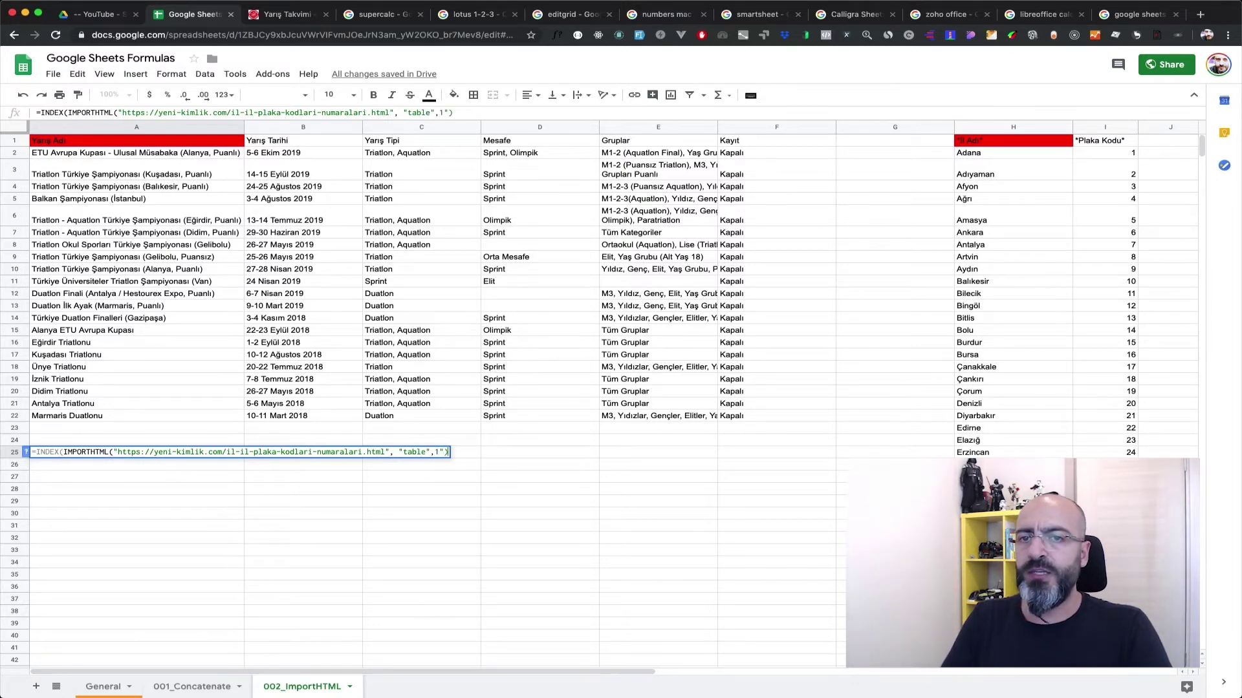
text(,)
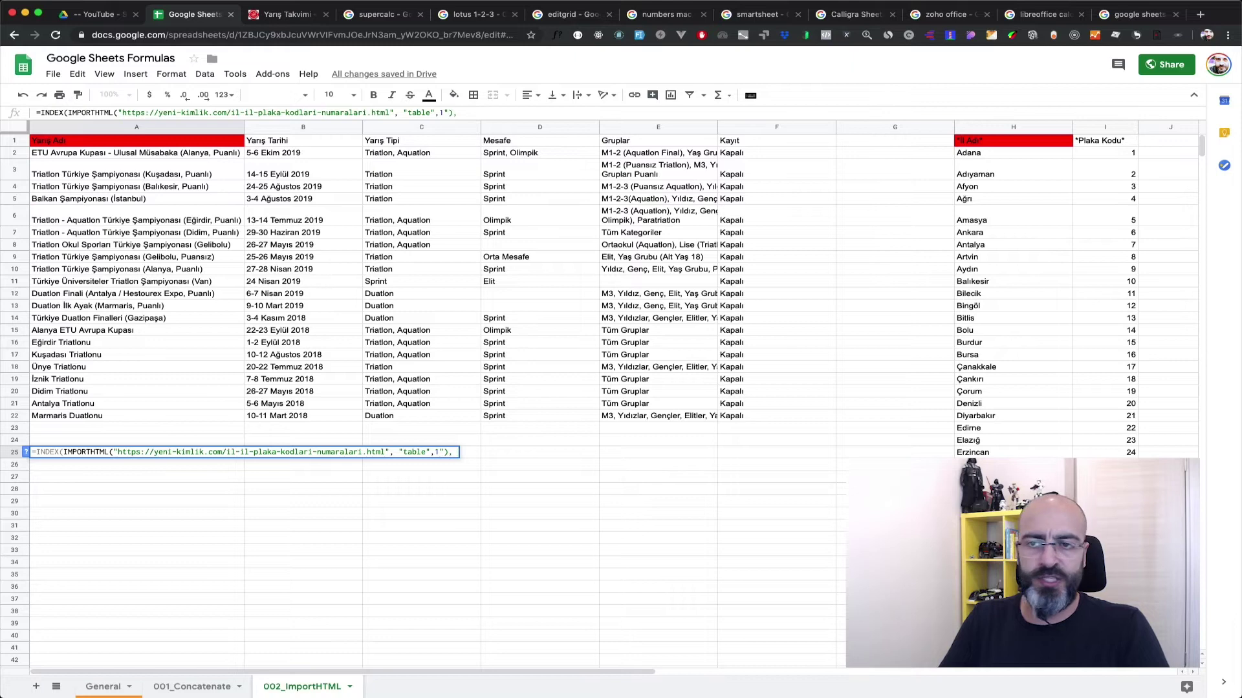
text( ,1)
key(Return)
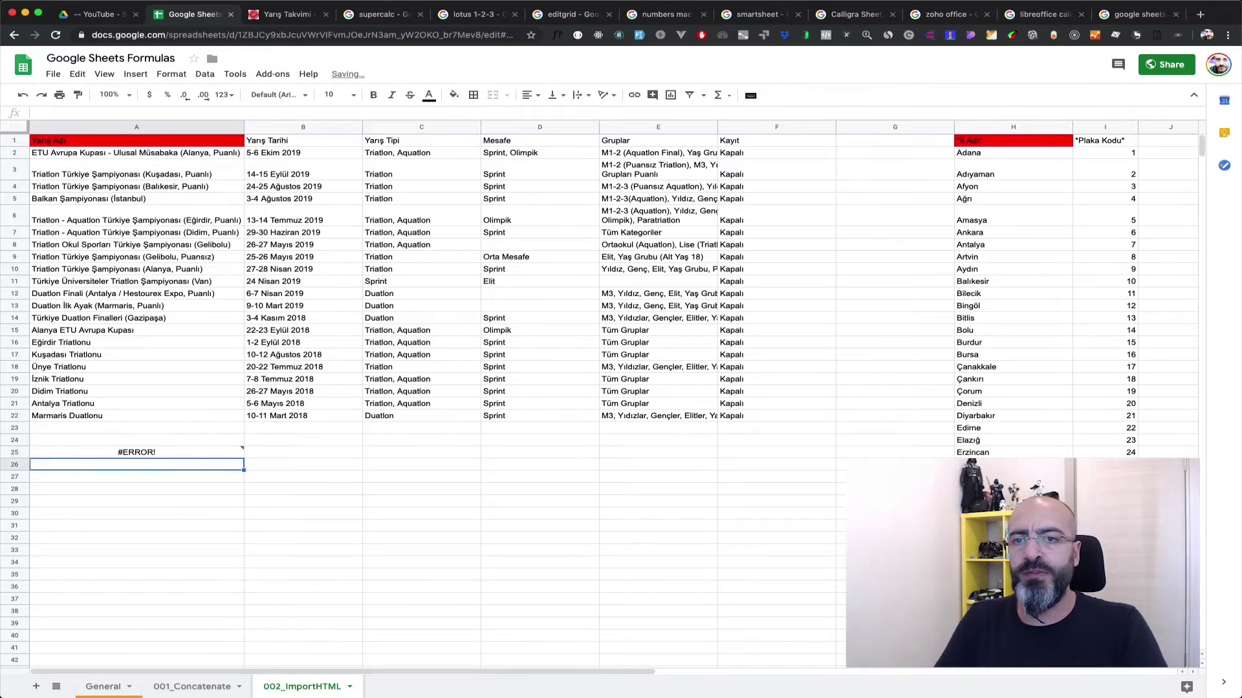
Step: Remove the stray quote after the final 1 in A25's formula
key(Up)
key(Return)
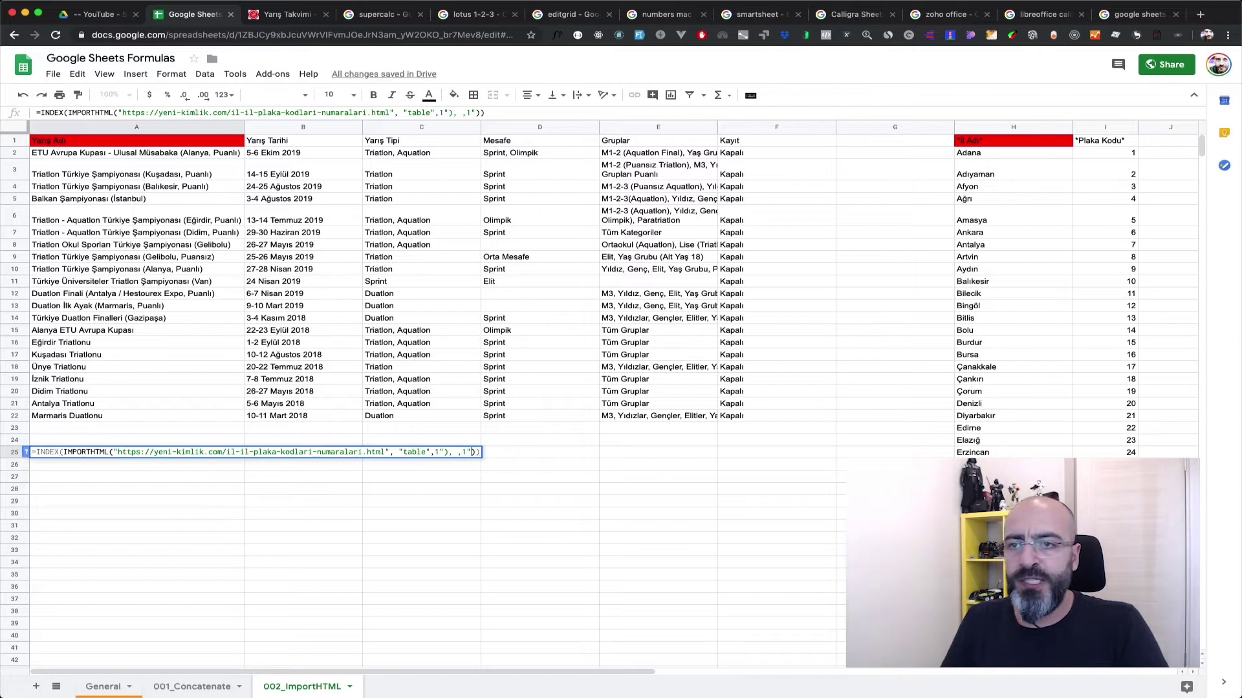
key(Left)
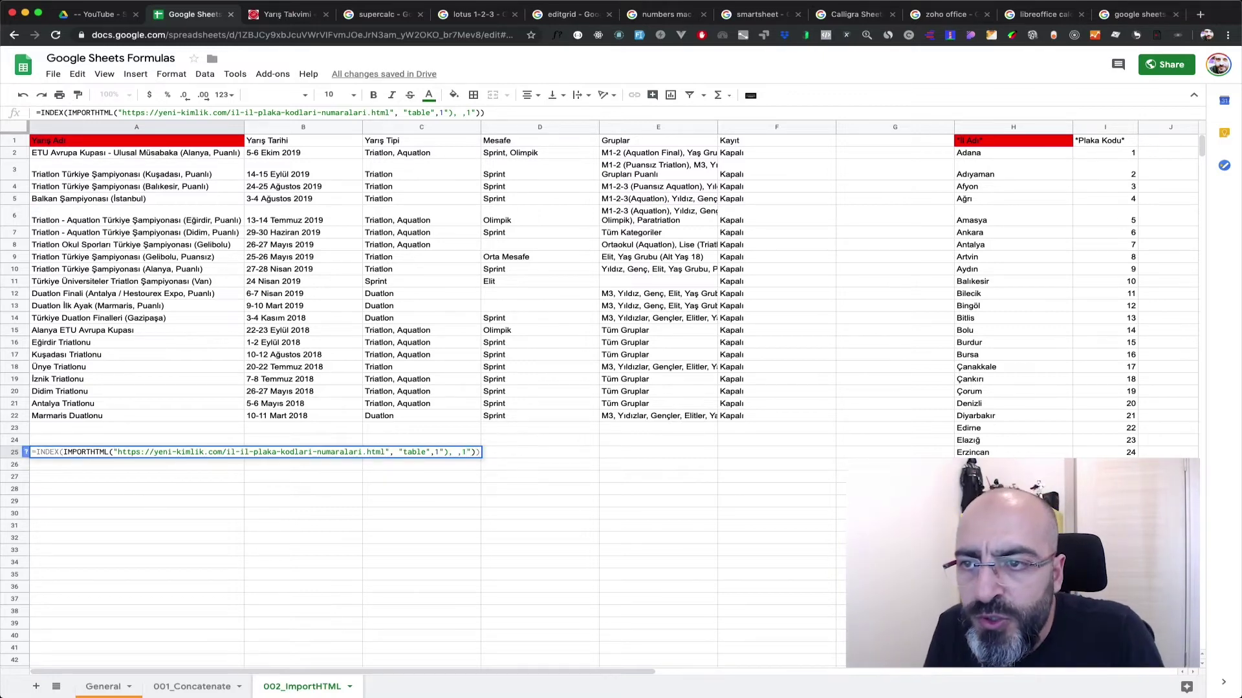
key(Right)
key(Right)
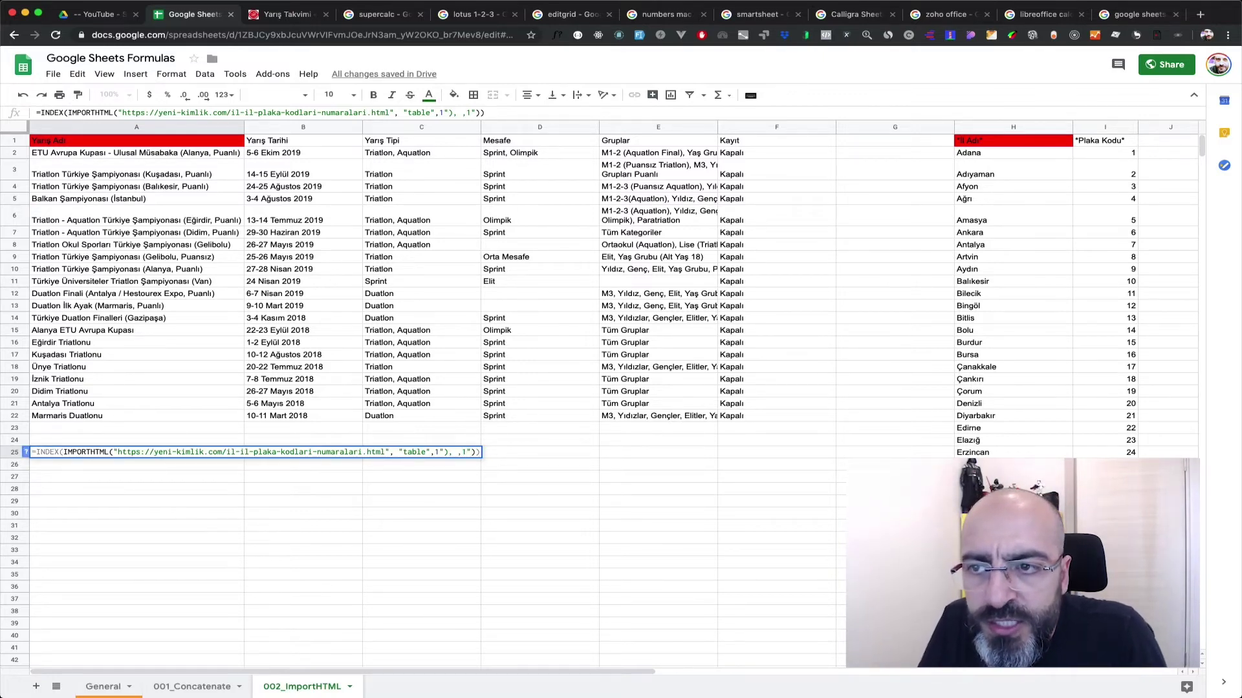
key(BackSpace)
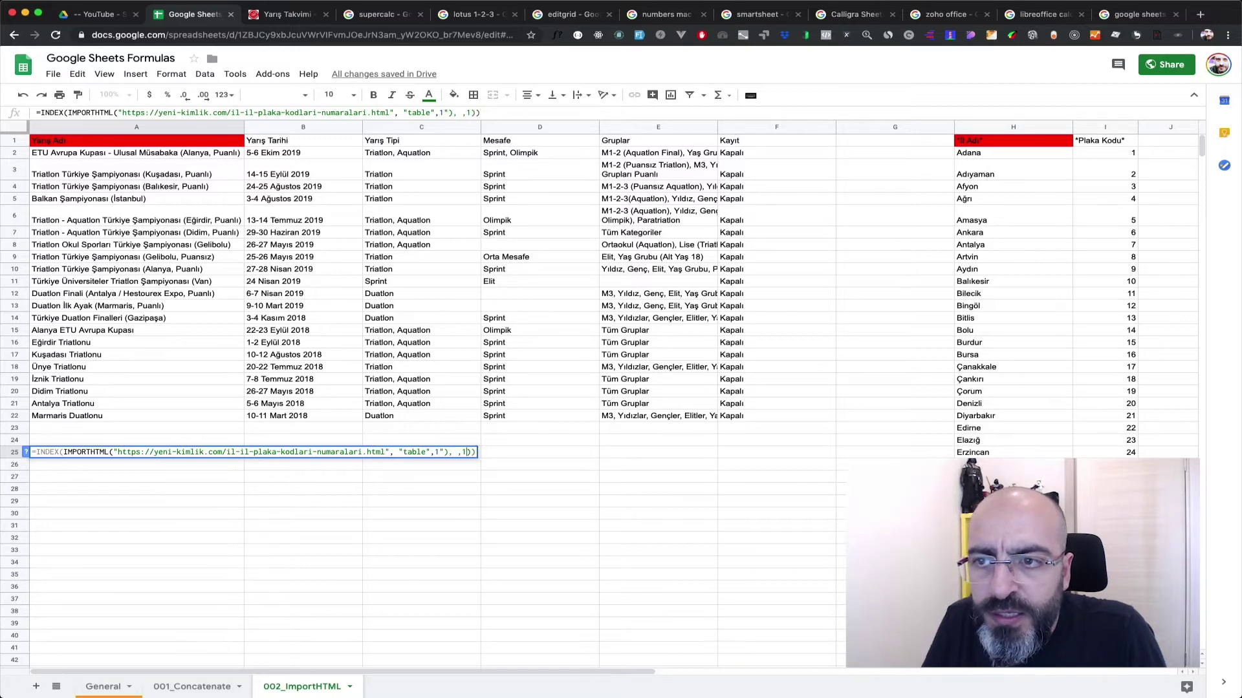
key(Return)
key(Up)
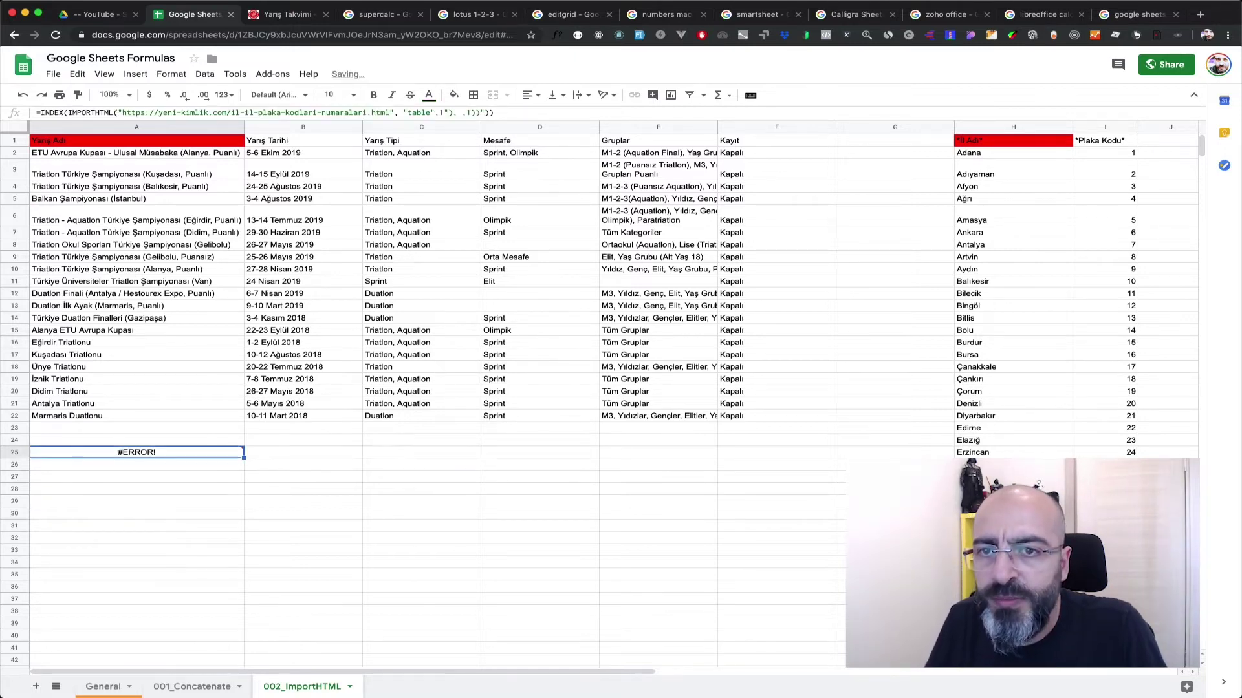
Step: Compare against H1's working array formula and check A25's error message
click(1013, 140)
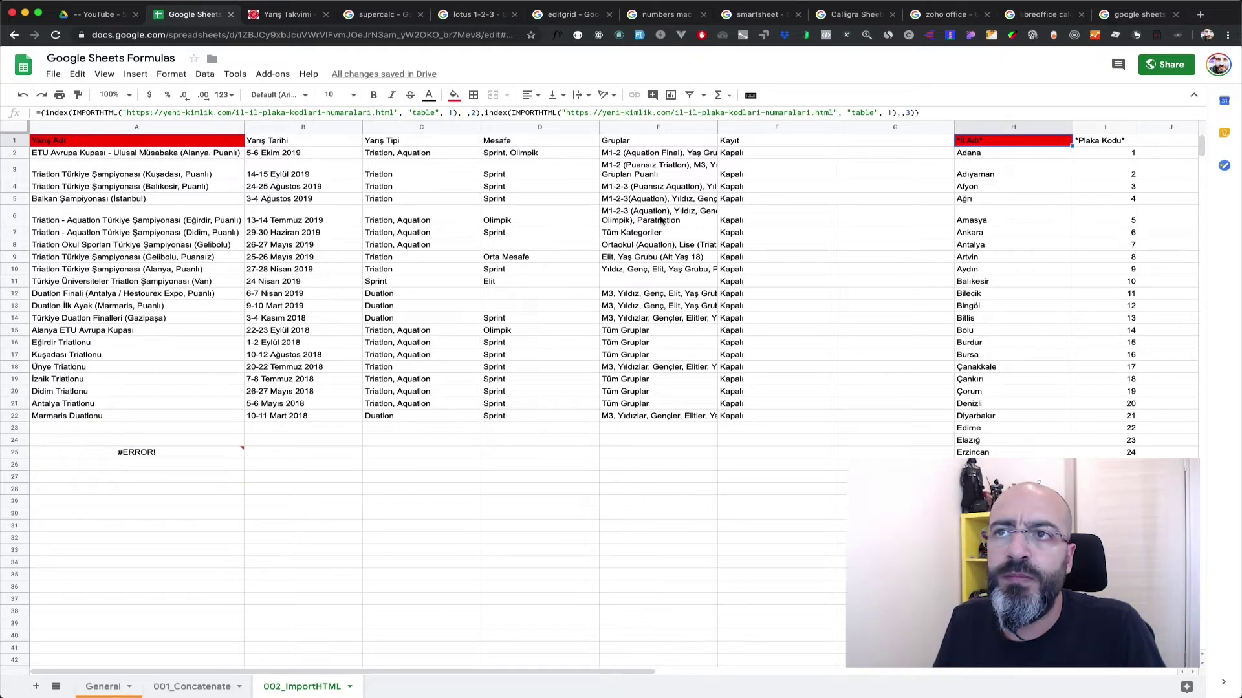
click(126, 454)
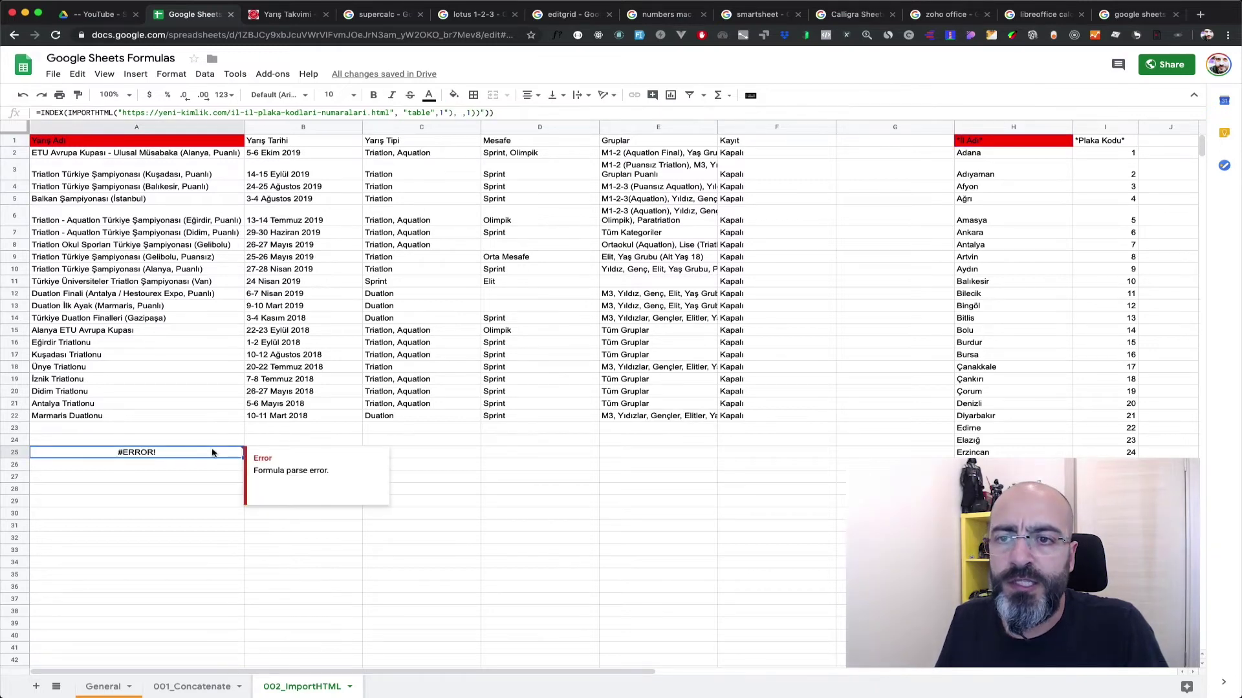
double_click(173, 453)
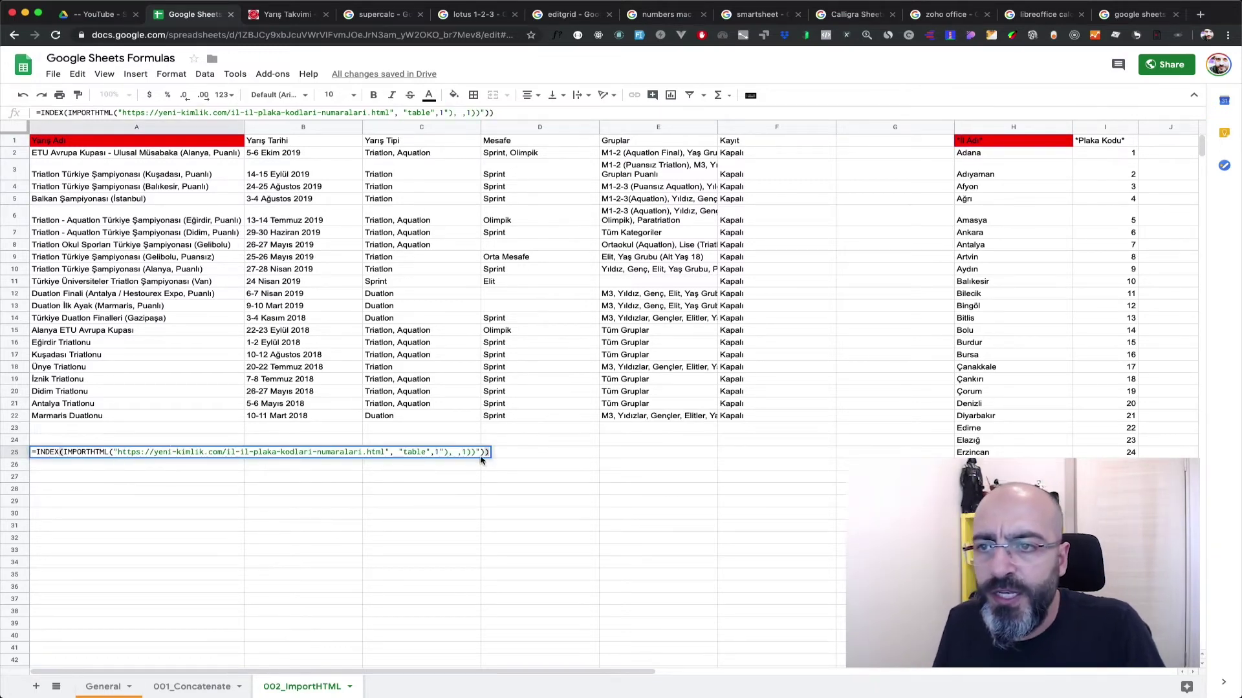
click(481, 456)
Step: Fix A25's trailing arguments so INDEX returns column 1 of the table
key(BackSpace)
key(BackSpace)
key(BackSpace)
key(BackSpace)
key(BackSpace)
key(BackSpace)
key(BackSpace)
key(Delete)
key(Right)
text(,)
key(BackSpace)
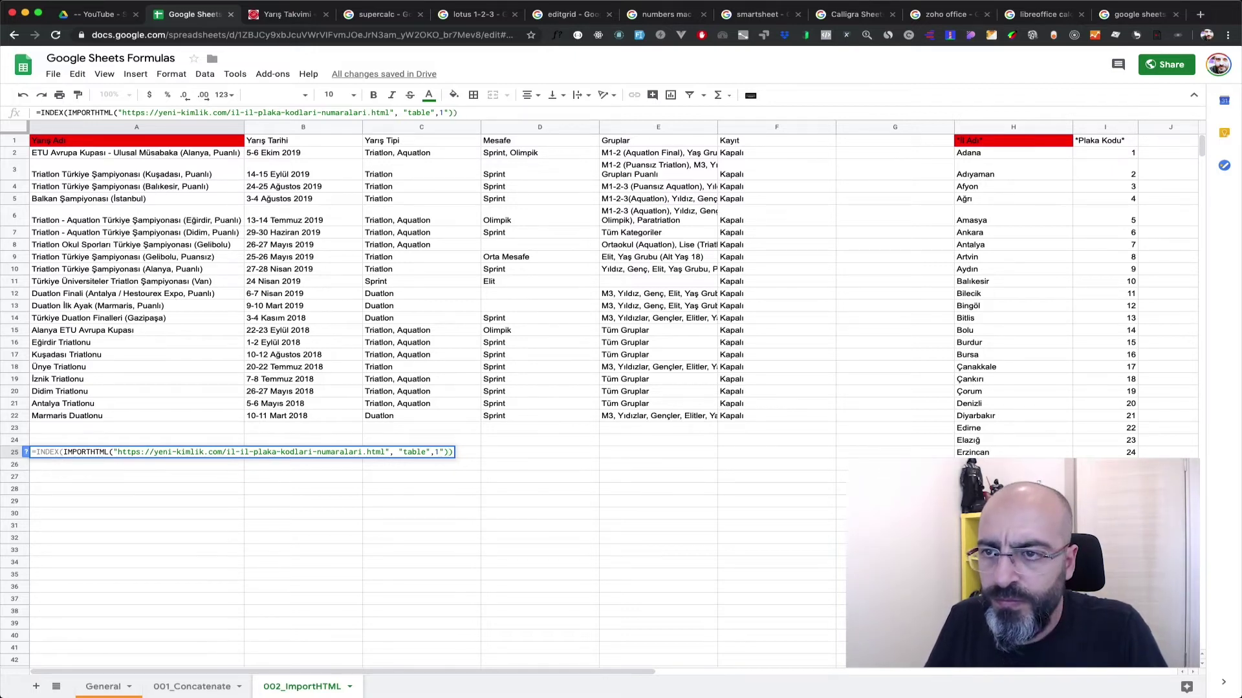
key(BackSpace)
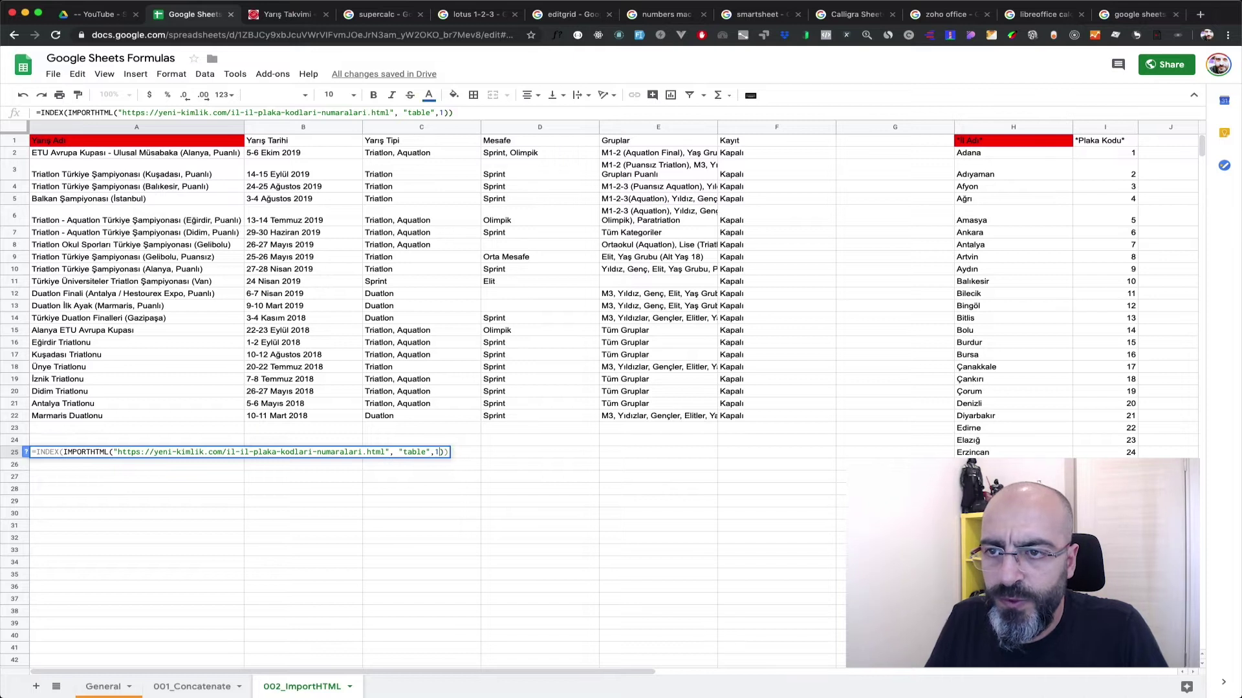
text(, 2)
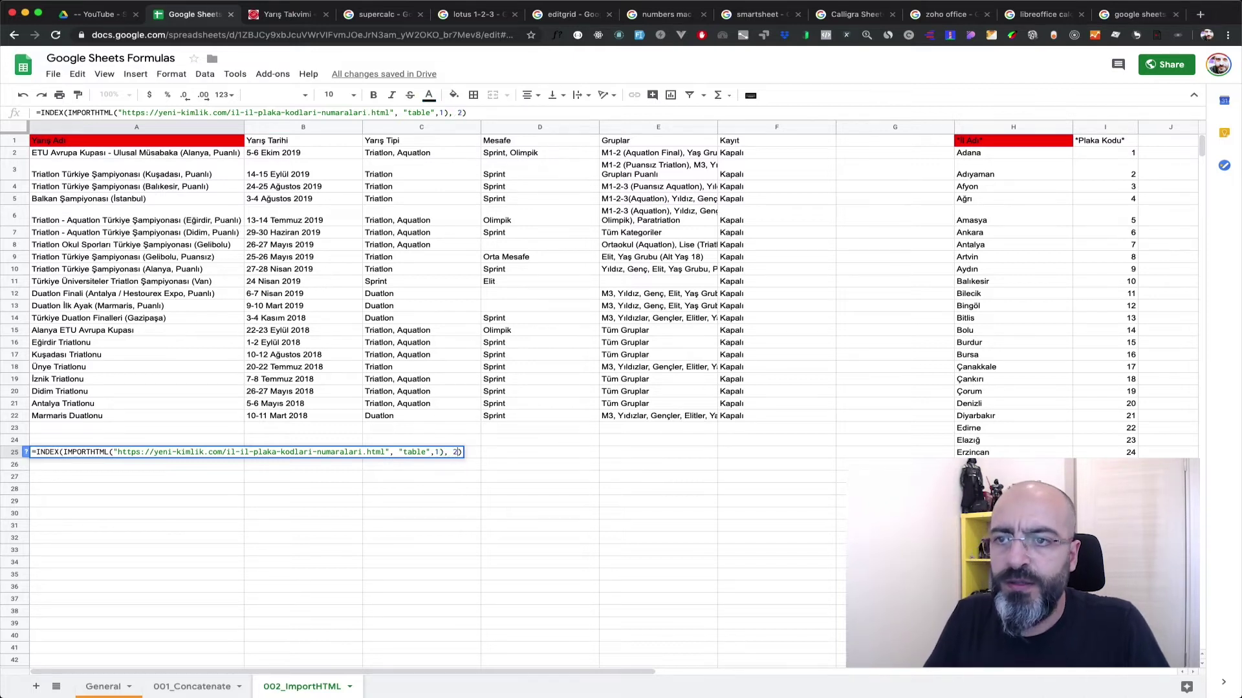
key(BackSpace)
text(,1)
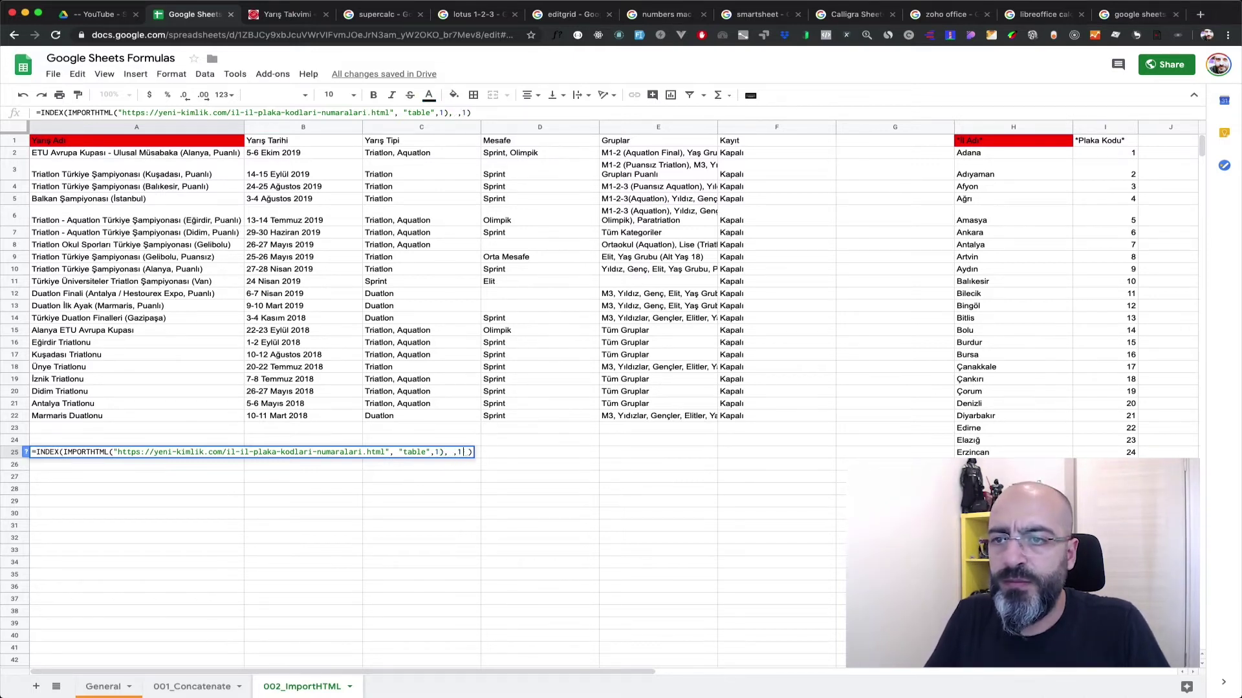
key(Return)
key(Up)
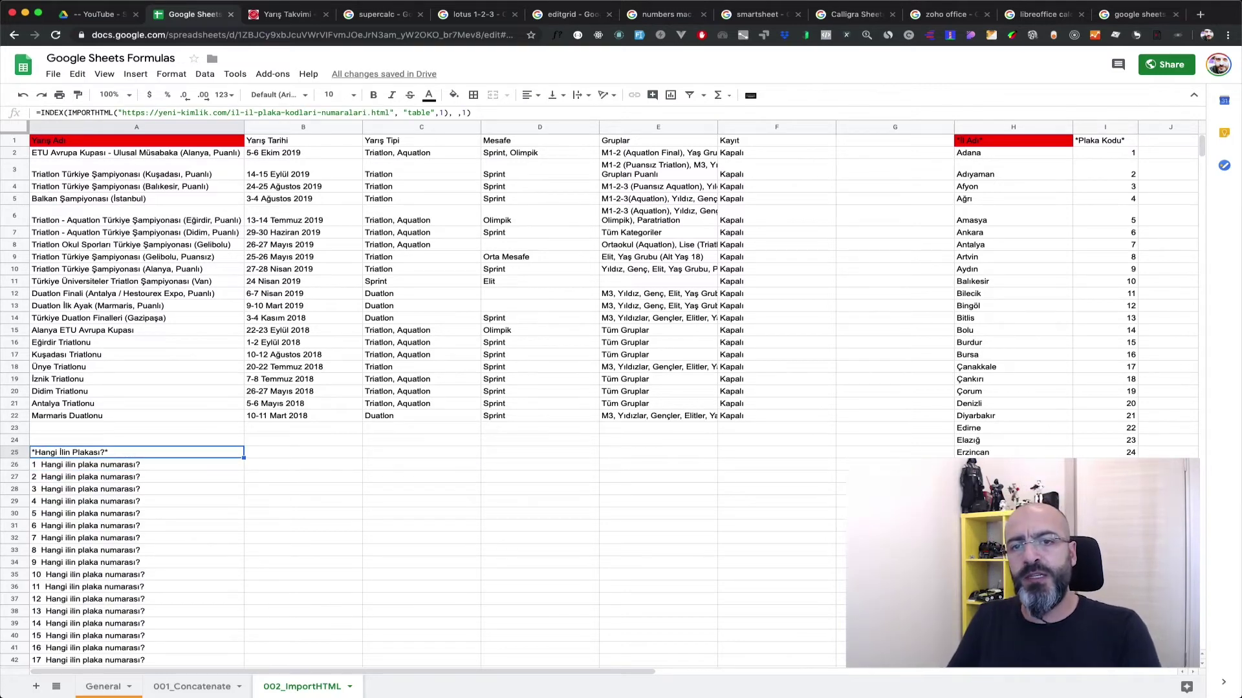
Step: Change A25's INDEX column to 2 so it lists province names
key(Return)
key(BackSpace)
text(2)
key(Return)
Step: Try 2-3 and then {2,3} as A25's INDEX column argument
click(136, 452)
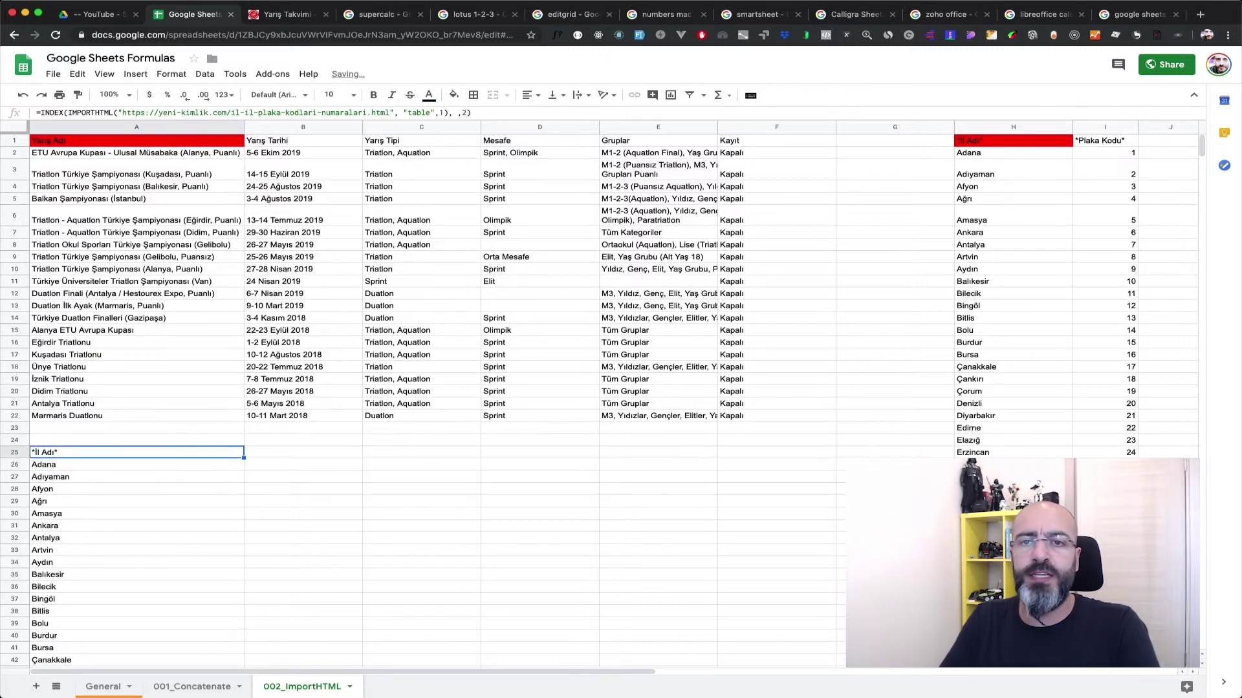
key(Return)
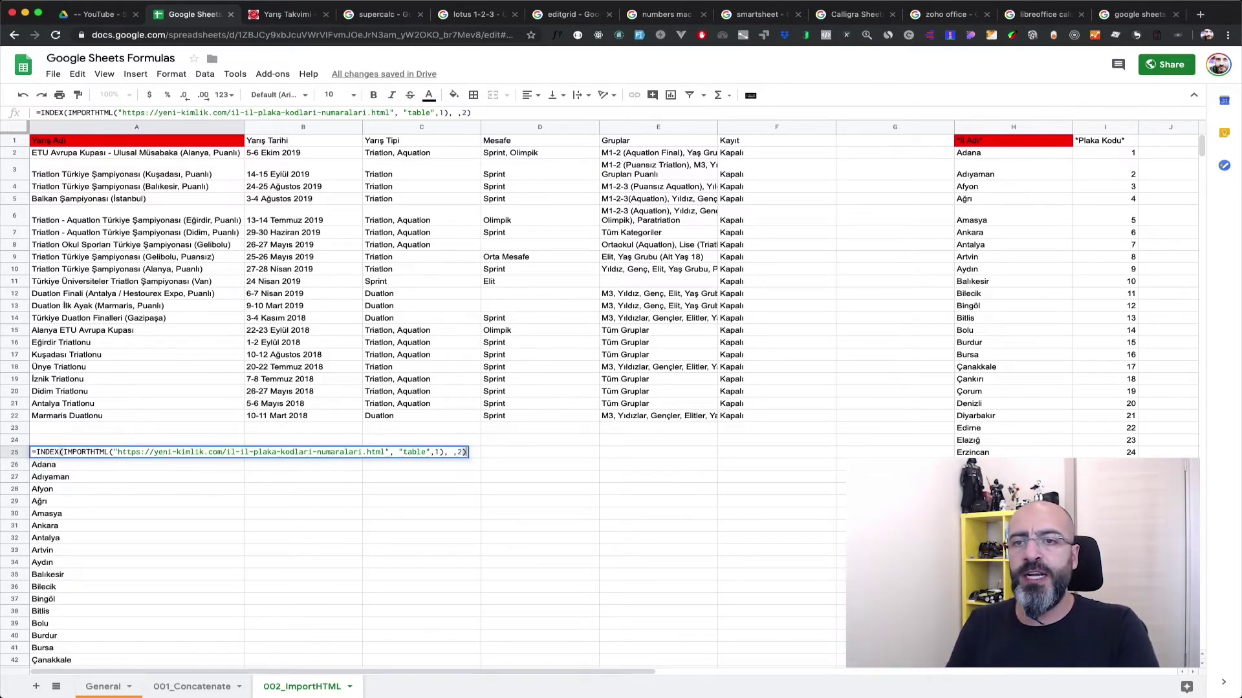
text(-3)
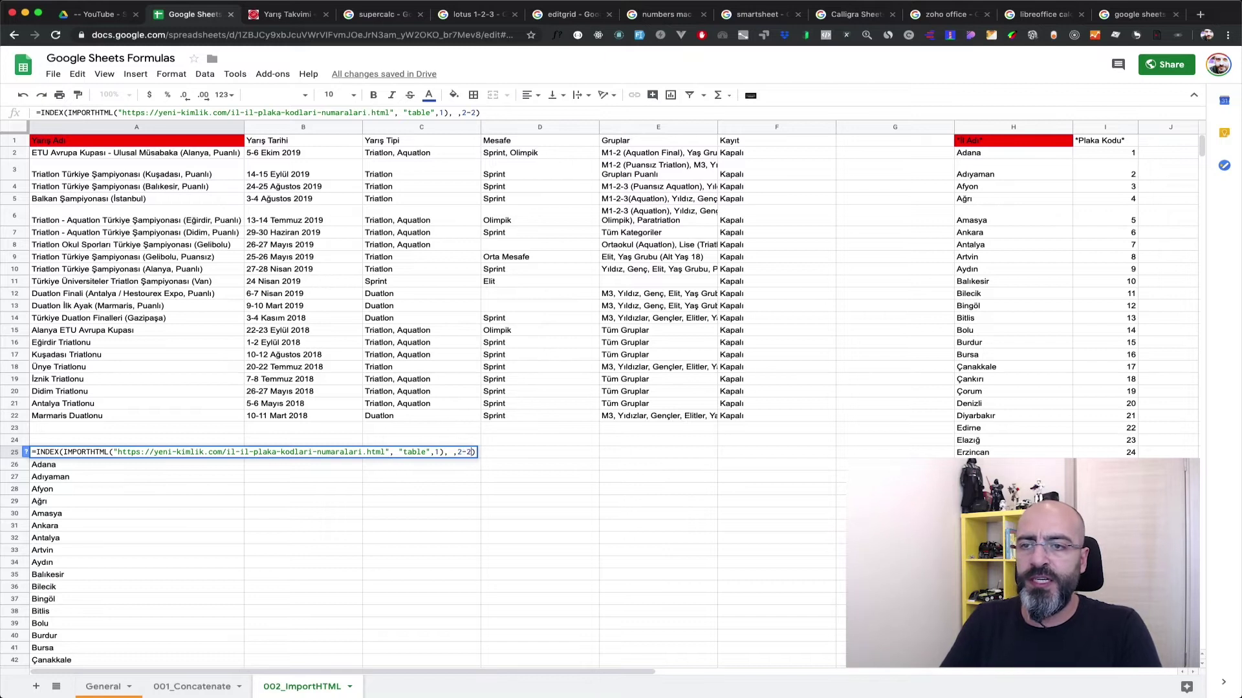
key(Return)
key(Return)
key(Left)
key(Left)
key(BackSpace)
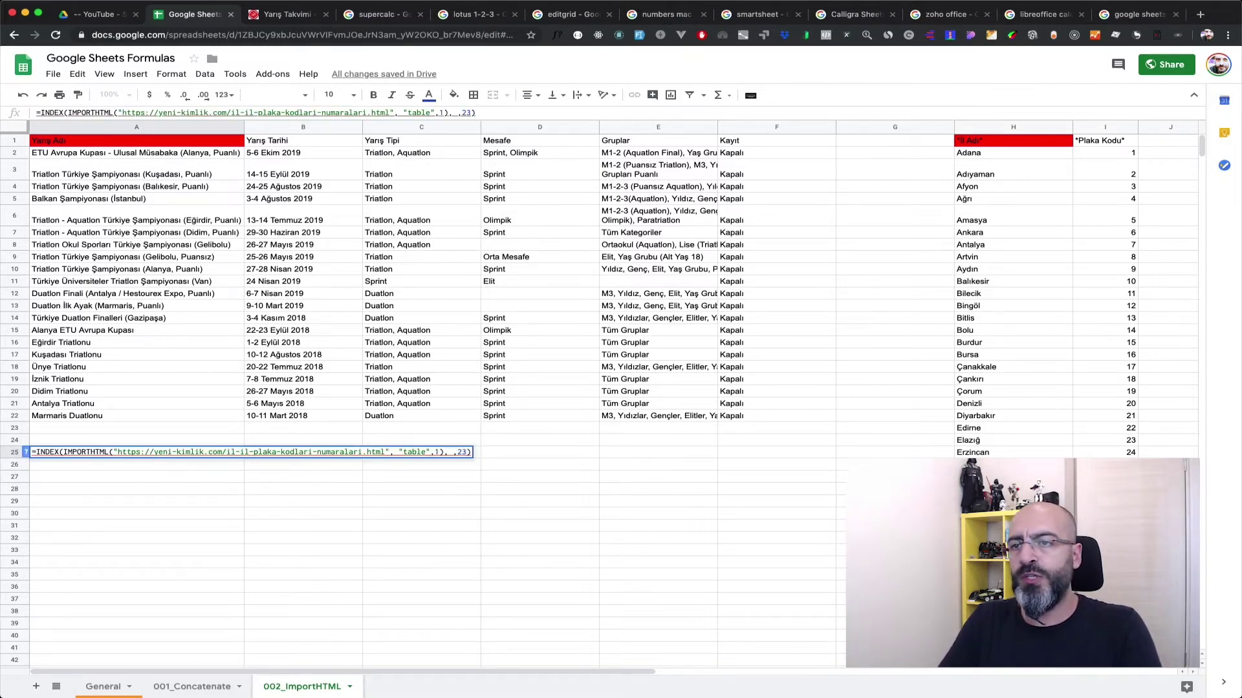
key(BackSpace)
text({2,3)
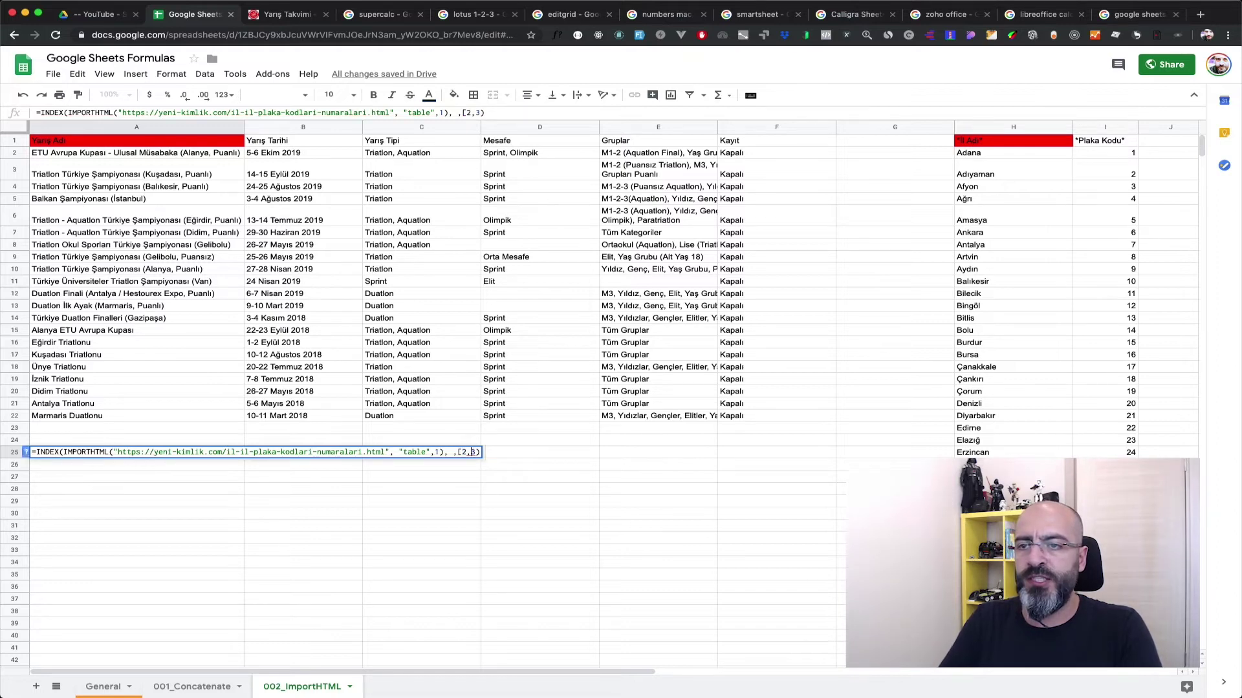
text(})
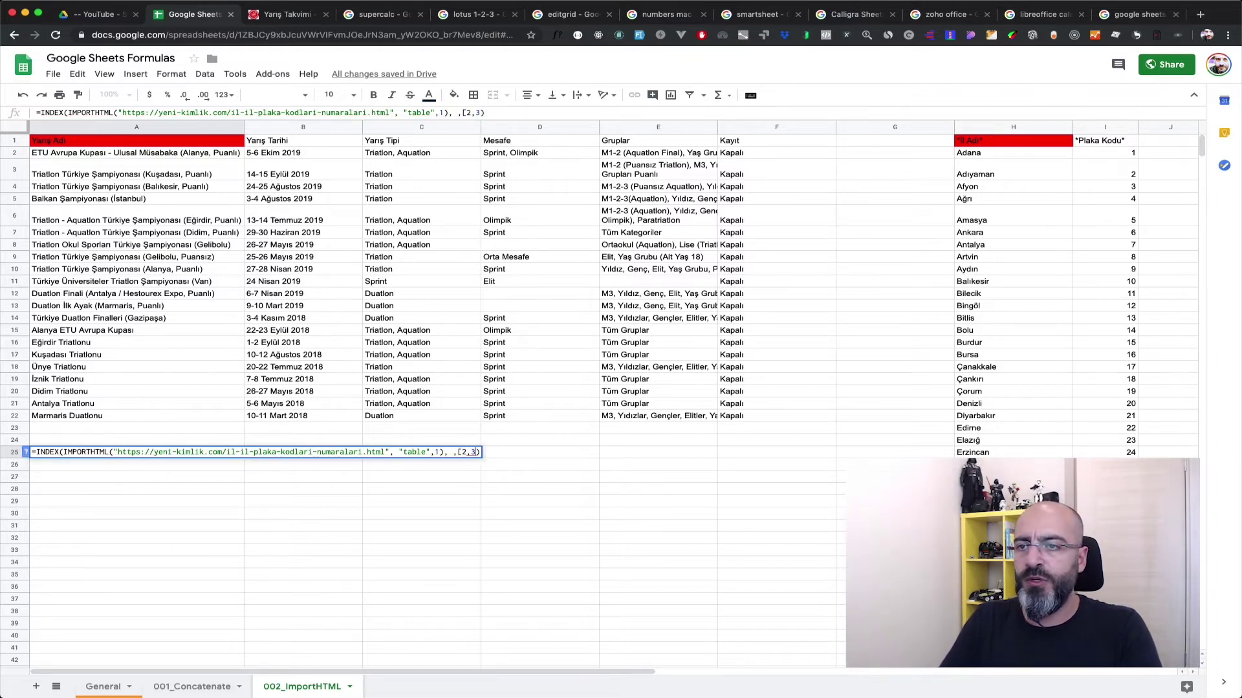
key(Return)
Step: Revert A25's INDEX column to 2 to restore the province names
key(Up)
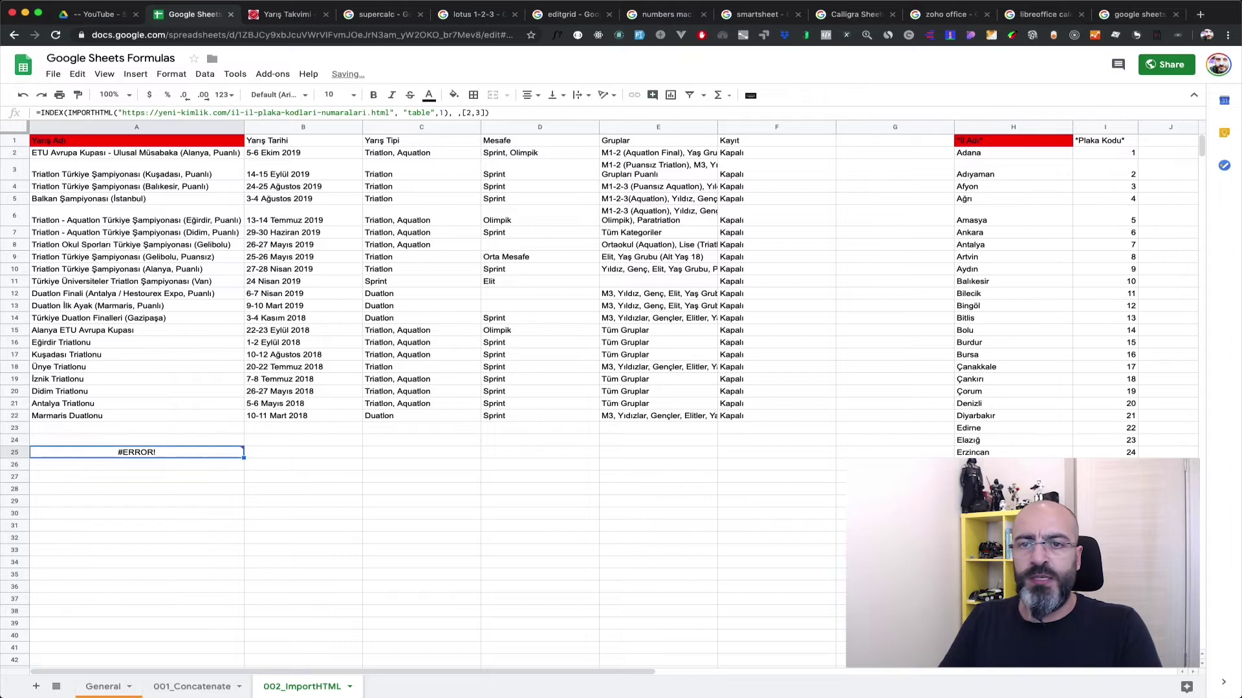
key(Return)
key(BackSpace)
key(BackSpace)
key(BackSpace)
key(BackSpace)
key(BackSpace)
text(2)
key(Return)
key(Up)
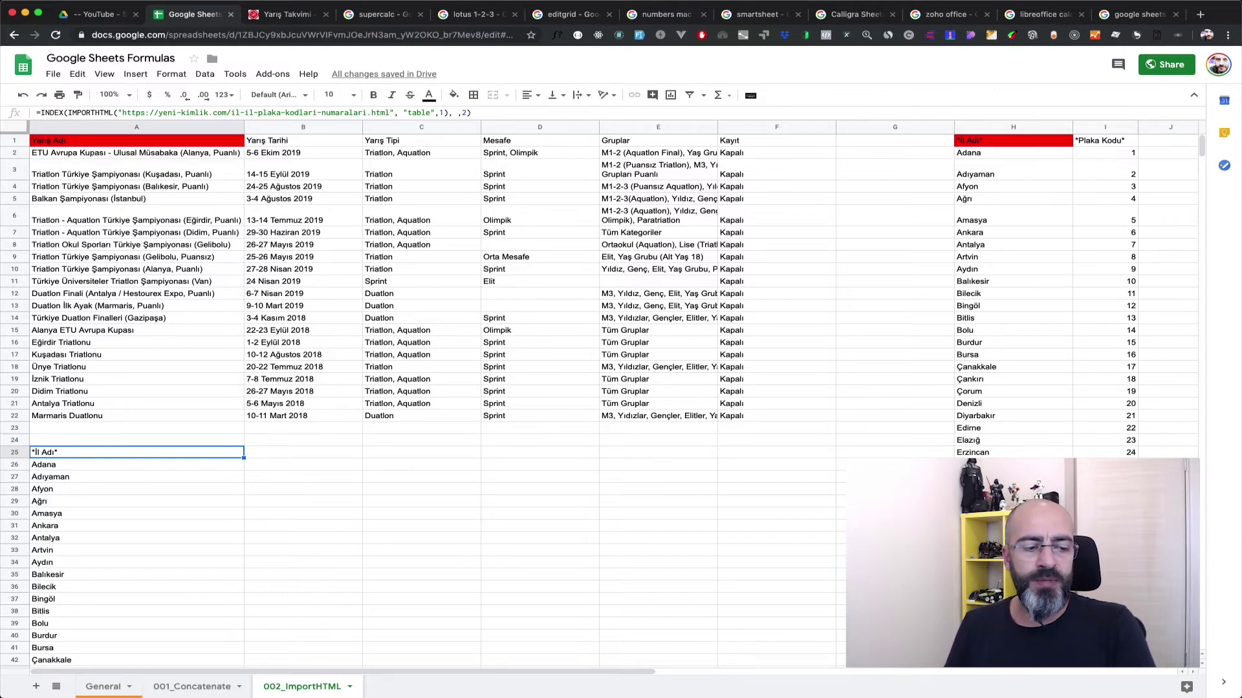
Step: Copy A25's formula into B25 so it lists the plate codes
key(Return)
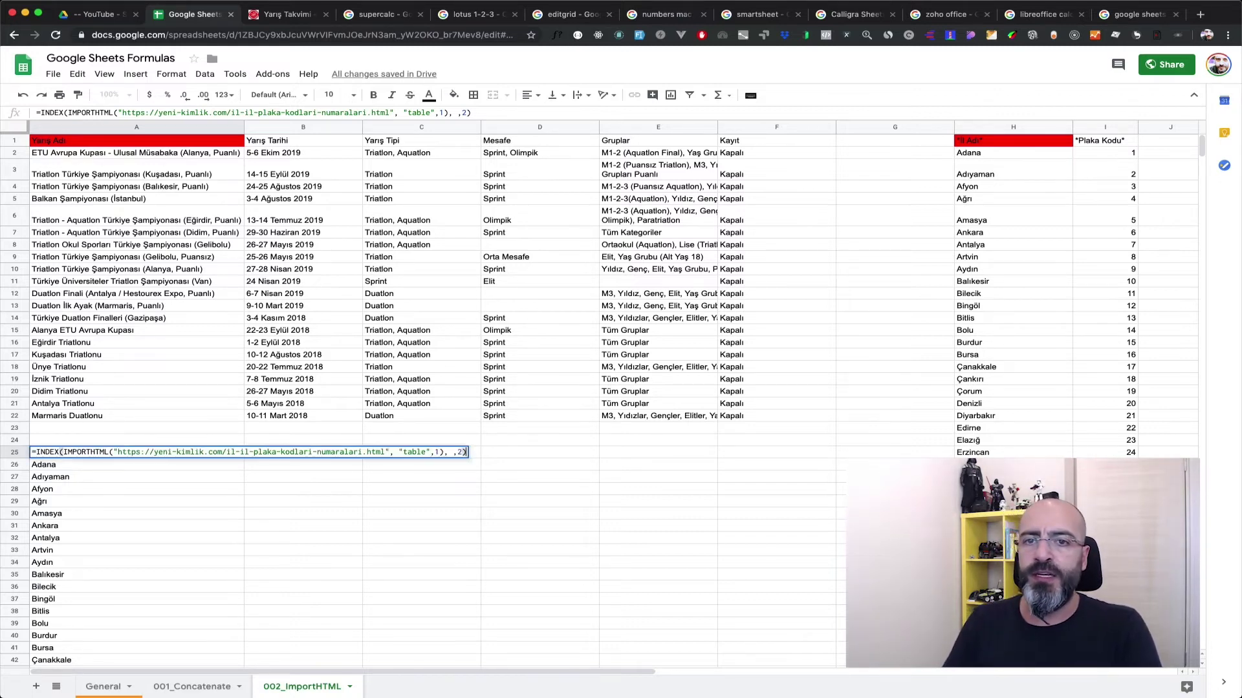
key(ctrl+a)
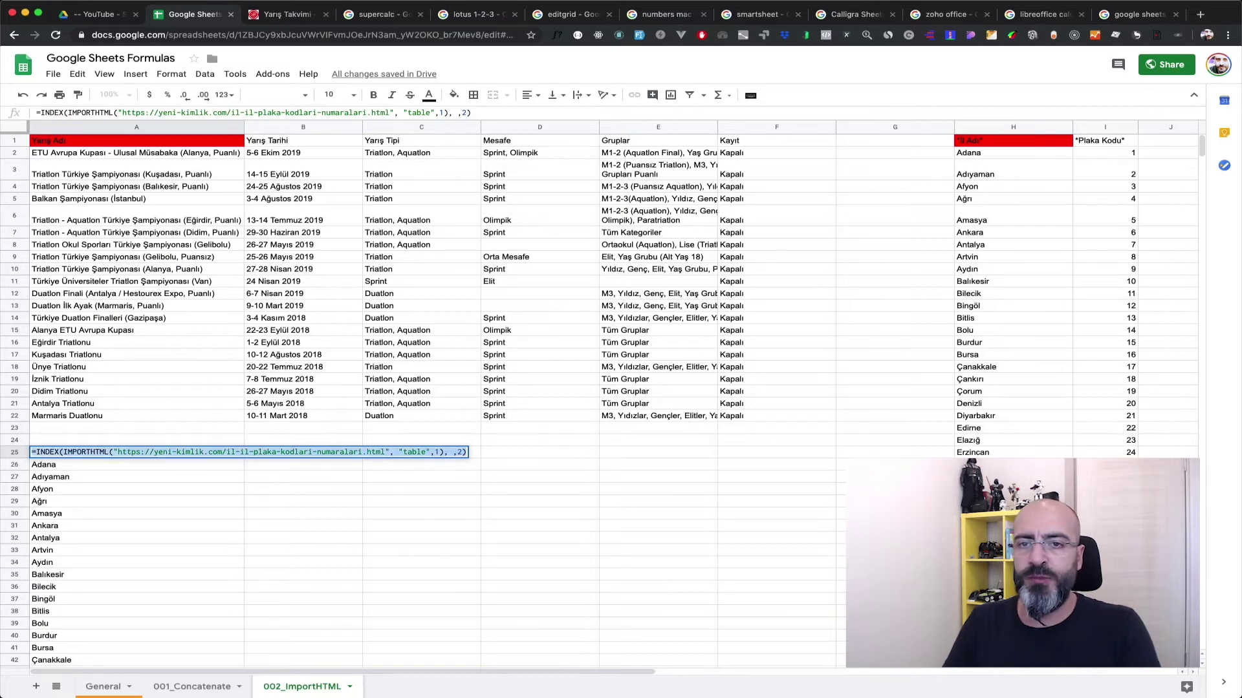
key(ctrl+c)
key(Tab)
key(Return)
key(ctrl+v)
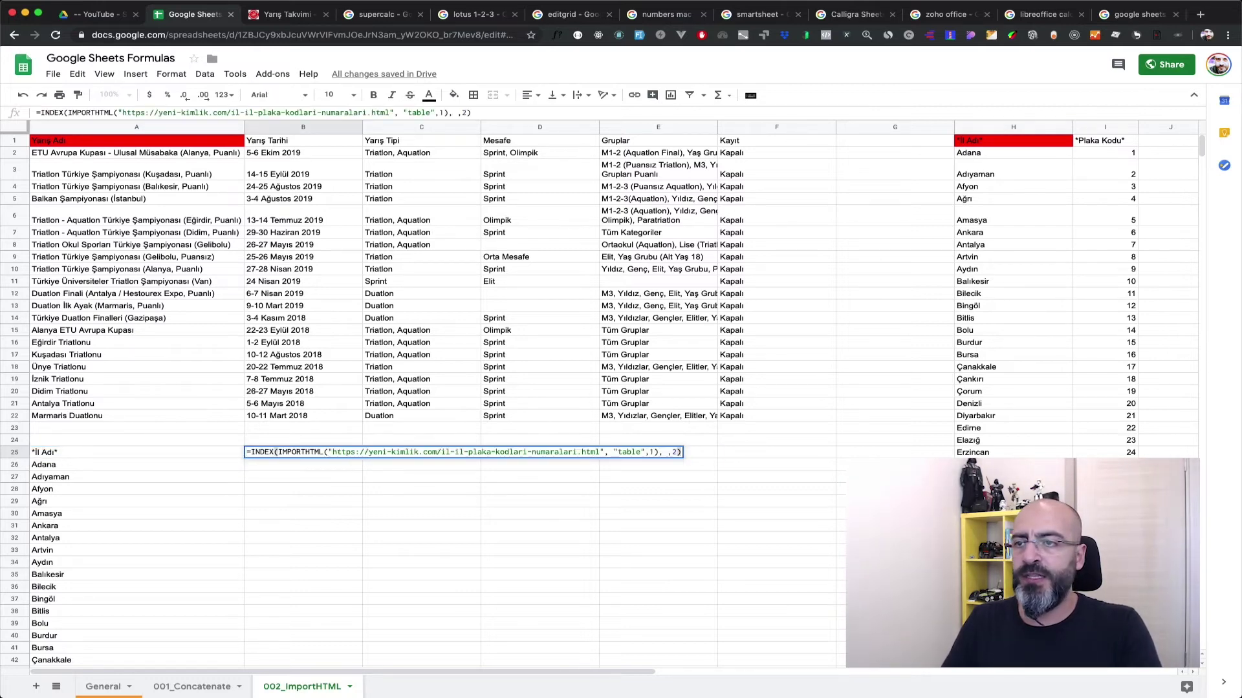
key(Return)
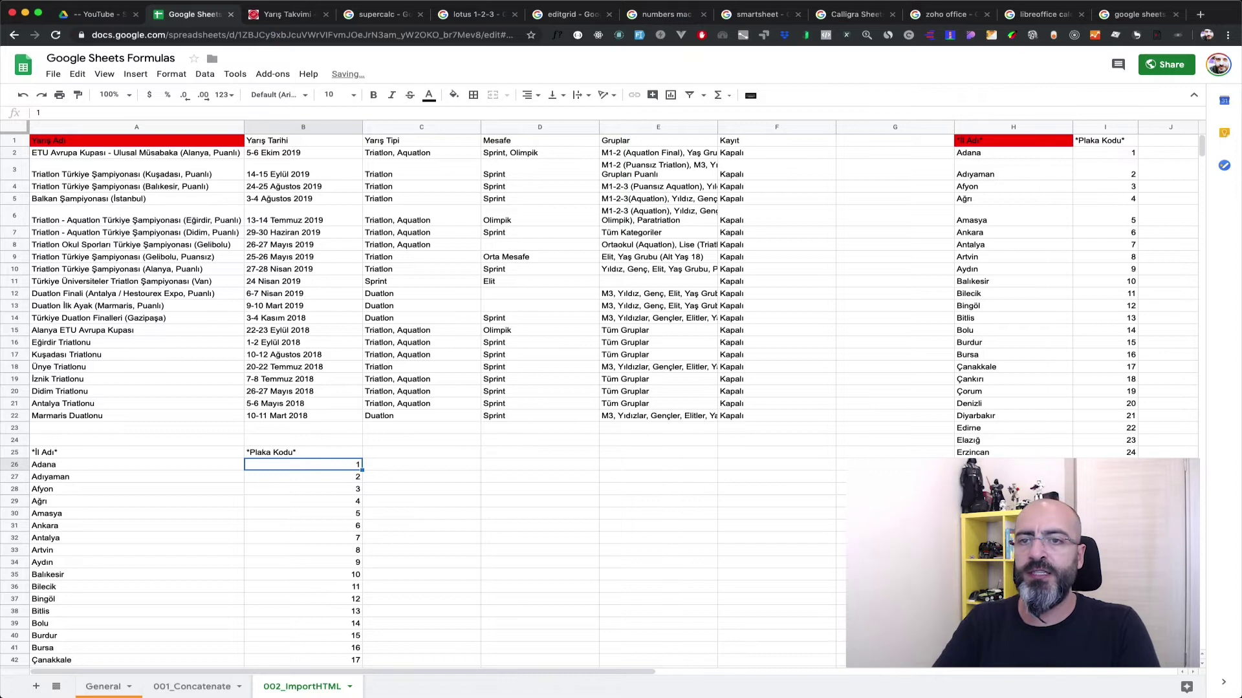
key(Up)
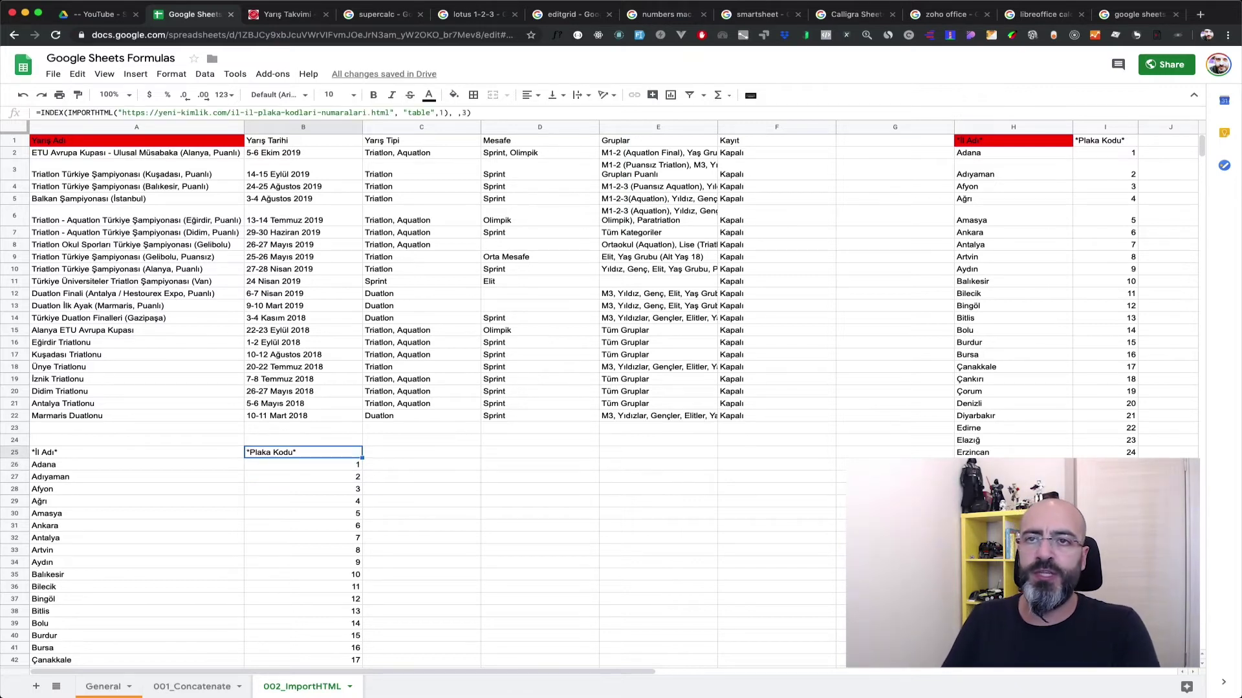
key(Left)
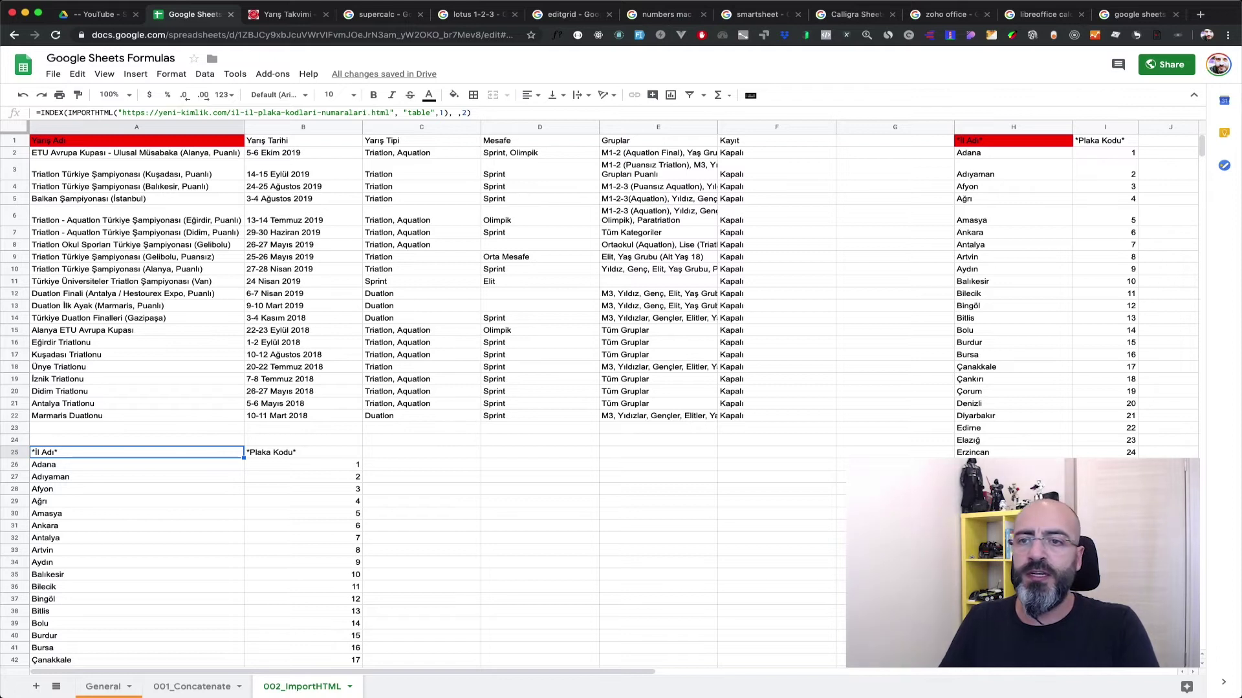
Step: Start an array formula ={} in C25
key(Right)
key(Right)
key(Right)
key(Left)
text(={)
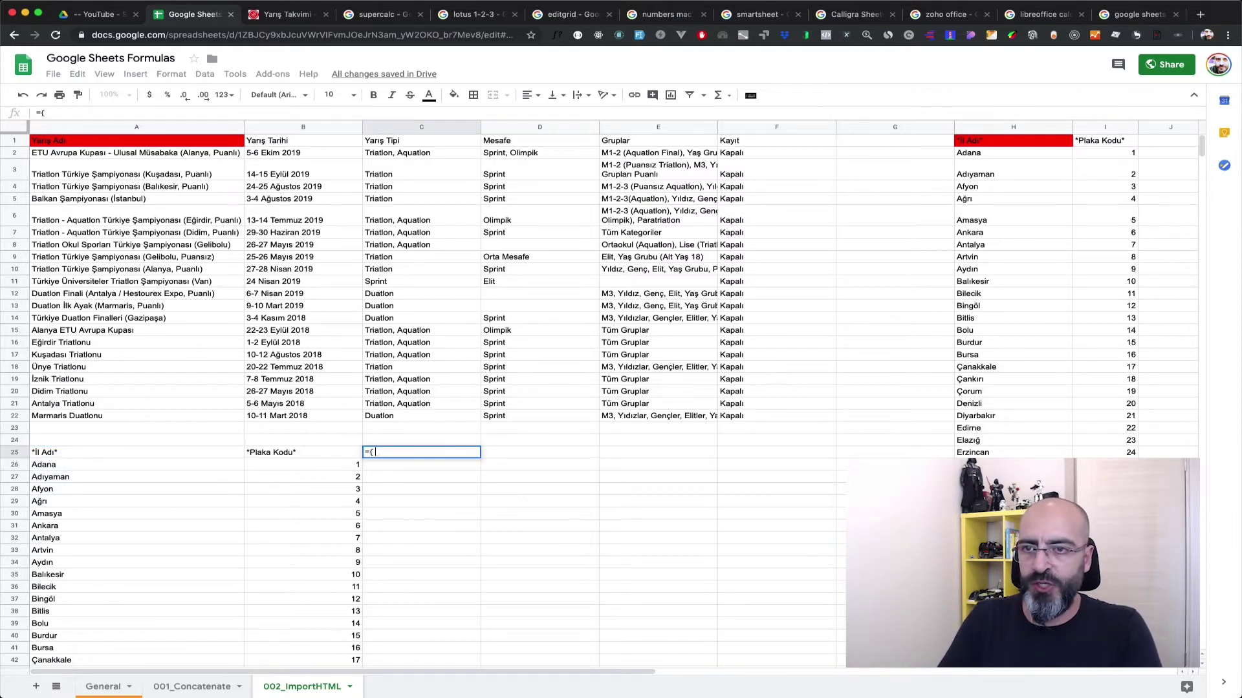
text(})
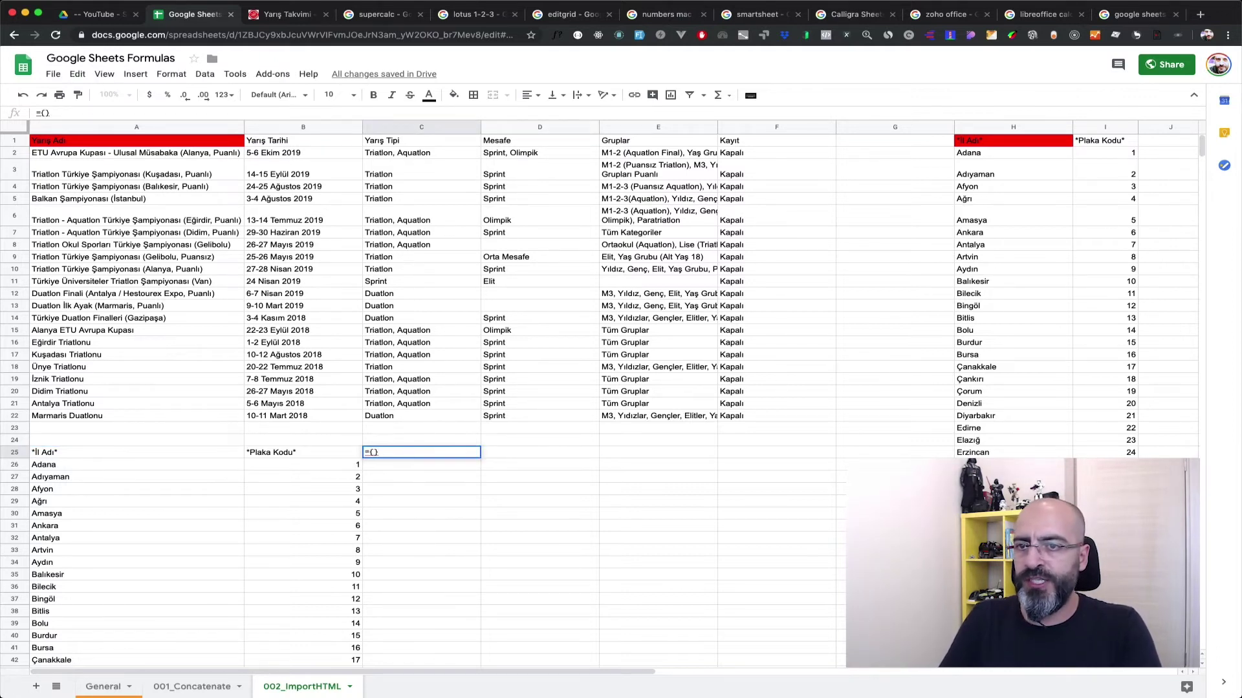
Step: Paste two INDEX formulas, comma-separated, inside C25's array braces
key(Left)
key(super+v)
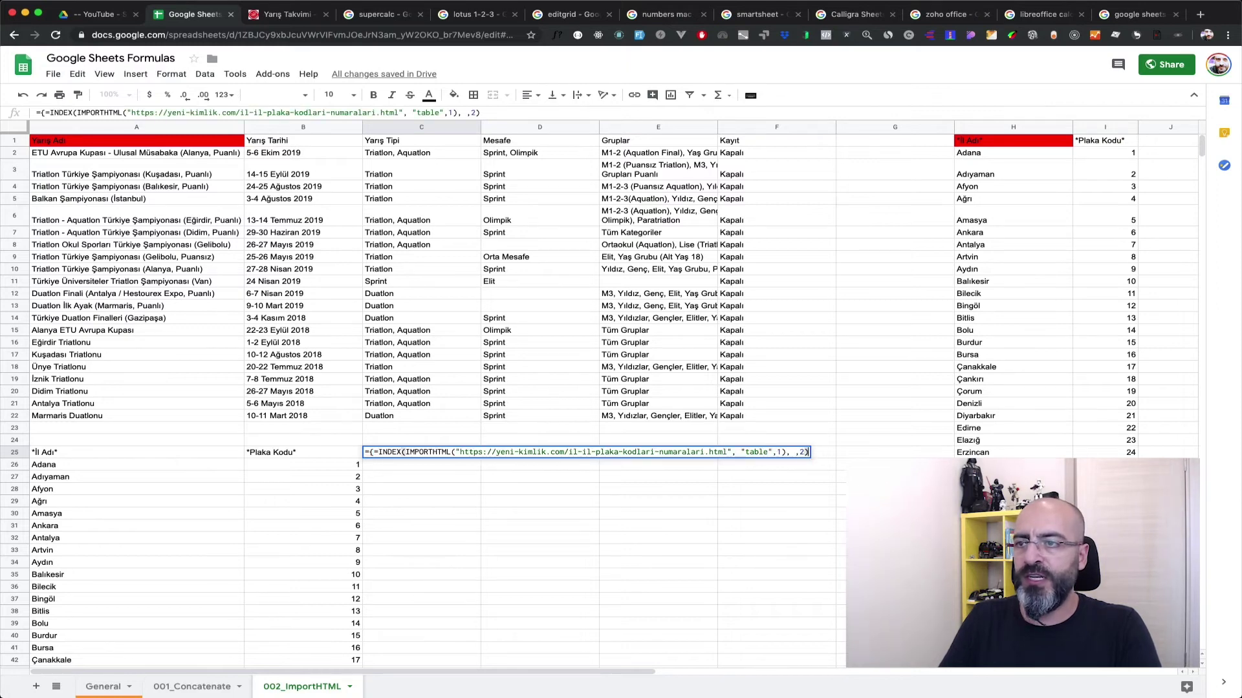
text(,)
key(super+v)
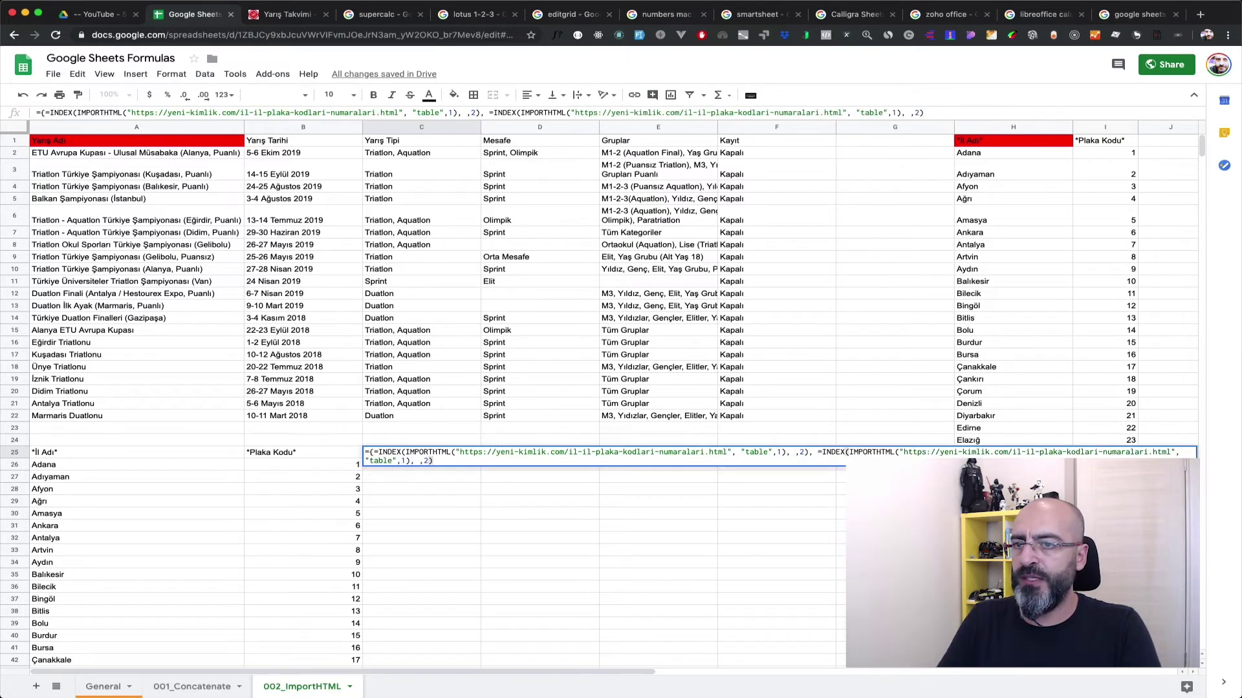
key(Right)
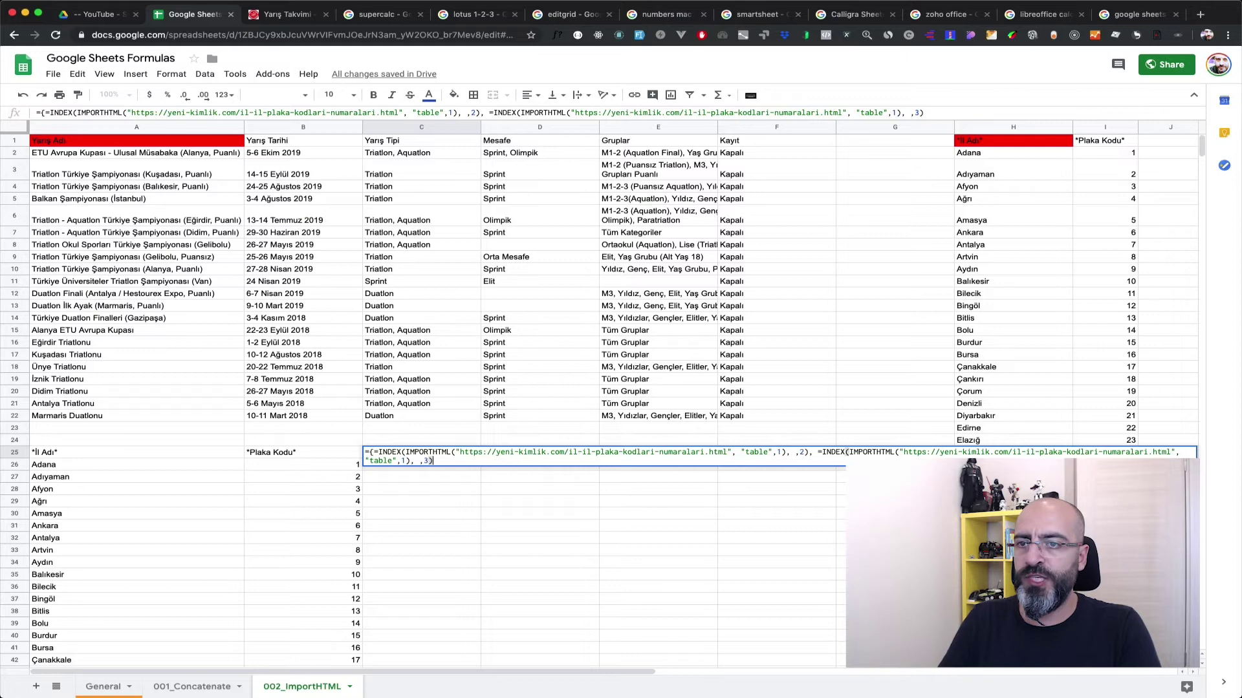
text(})
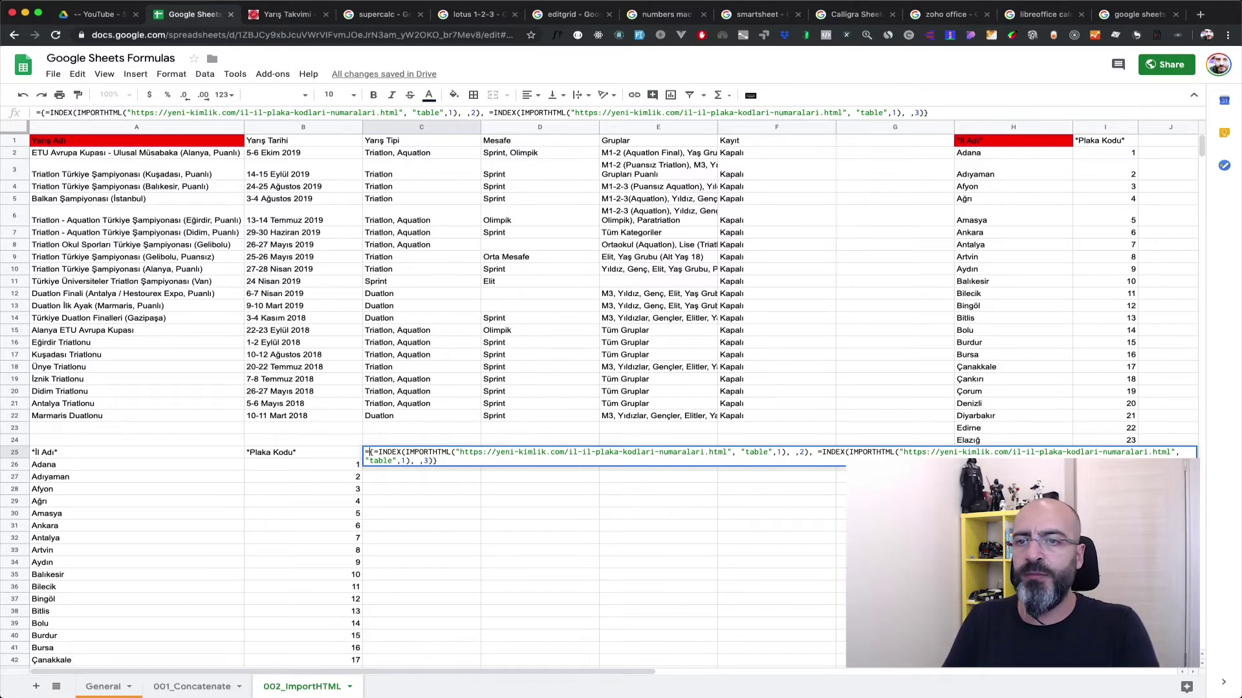
key(BackSpace)
key(End)
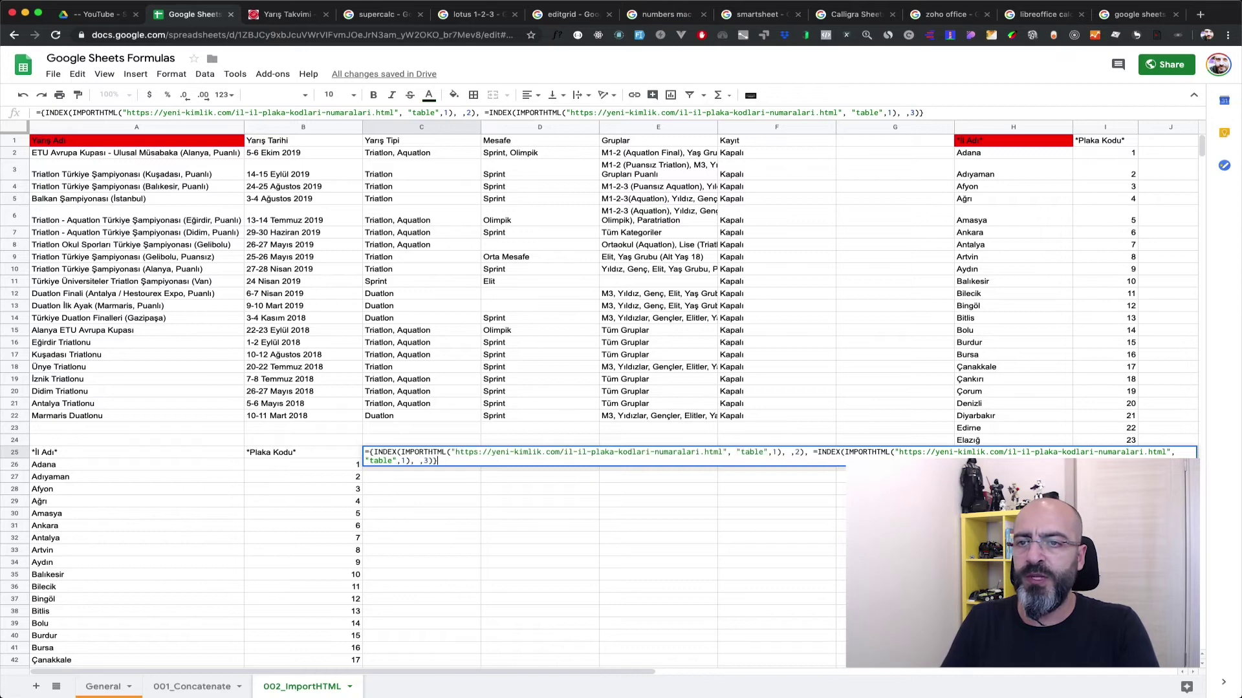
key(Return)
key(Return)
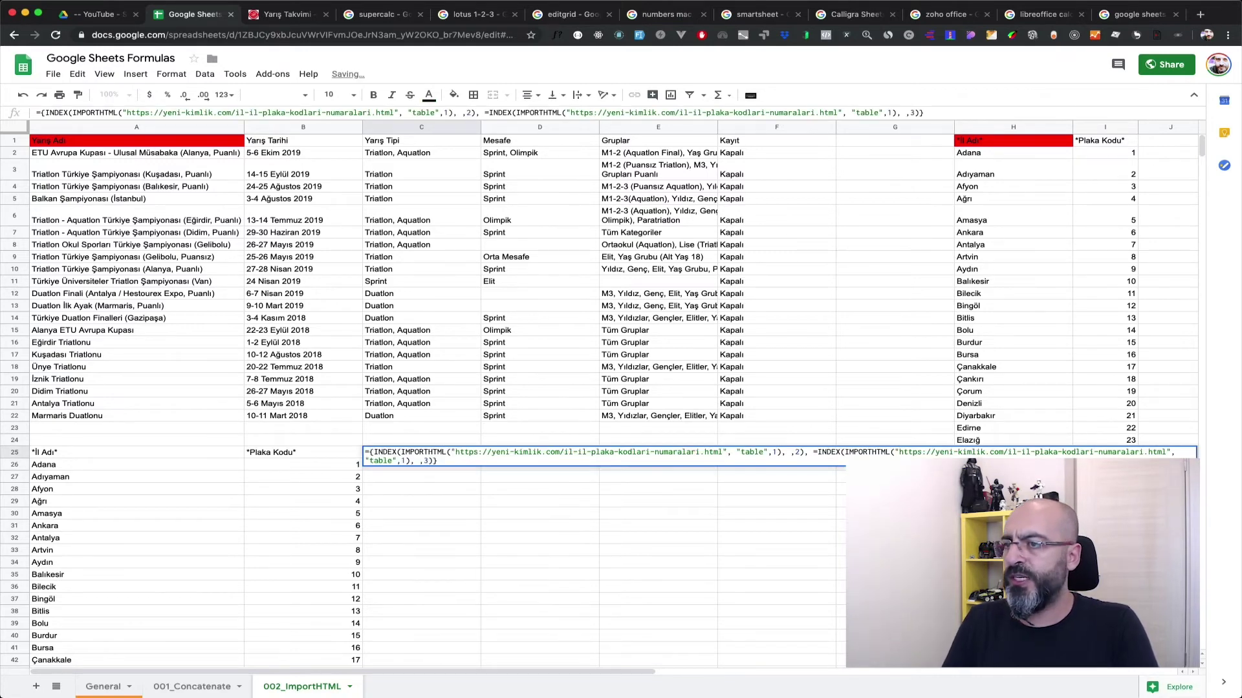
Step: Delete the extra '=' before the second INDEX and commit C25's array formula
click(818, 455)
key(BackSpace)
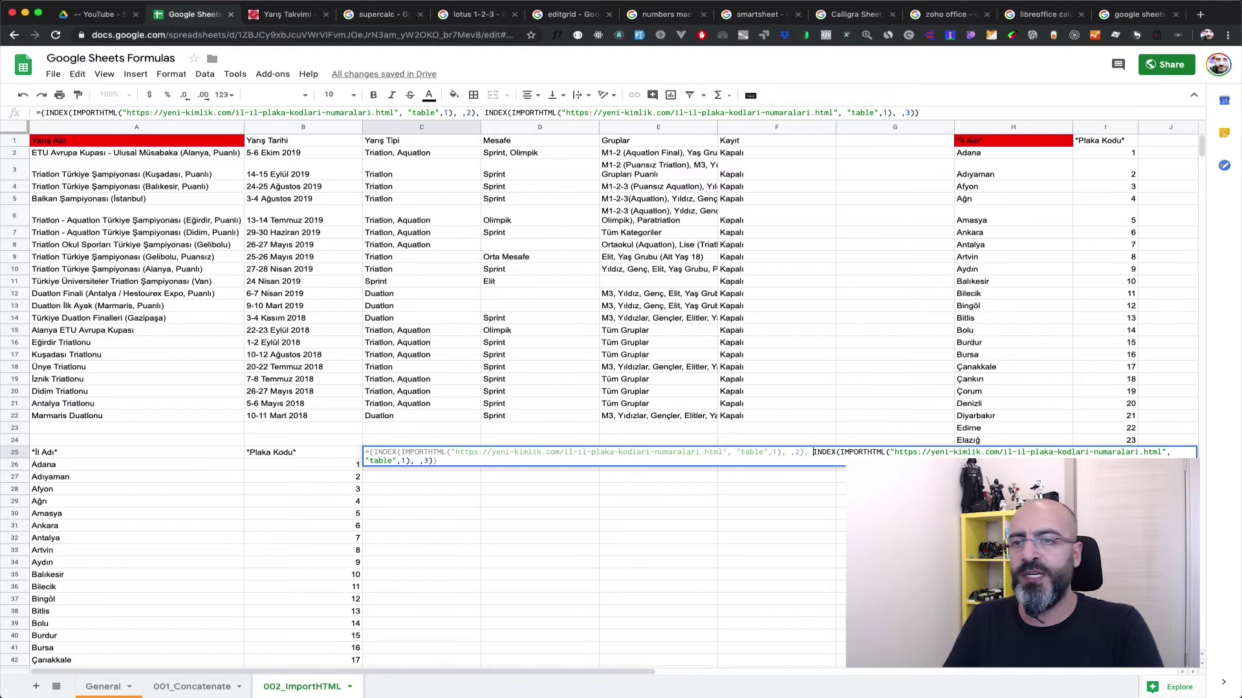
key(Return)
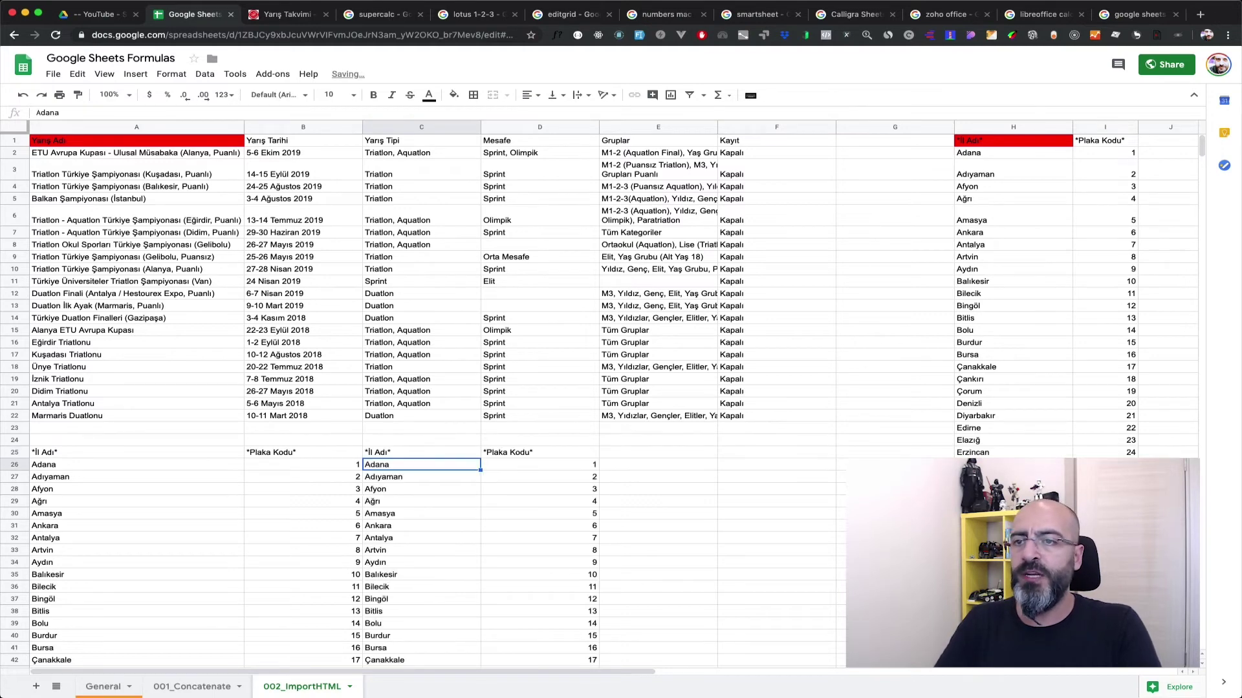
key(Up)
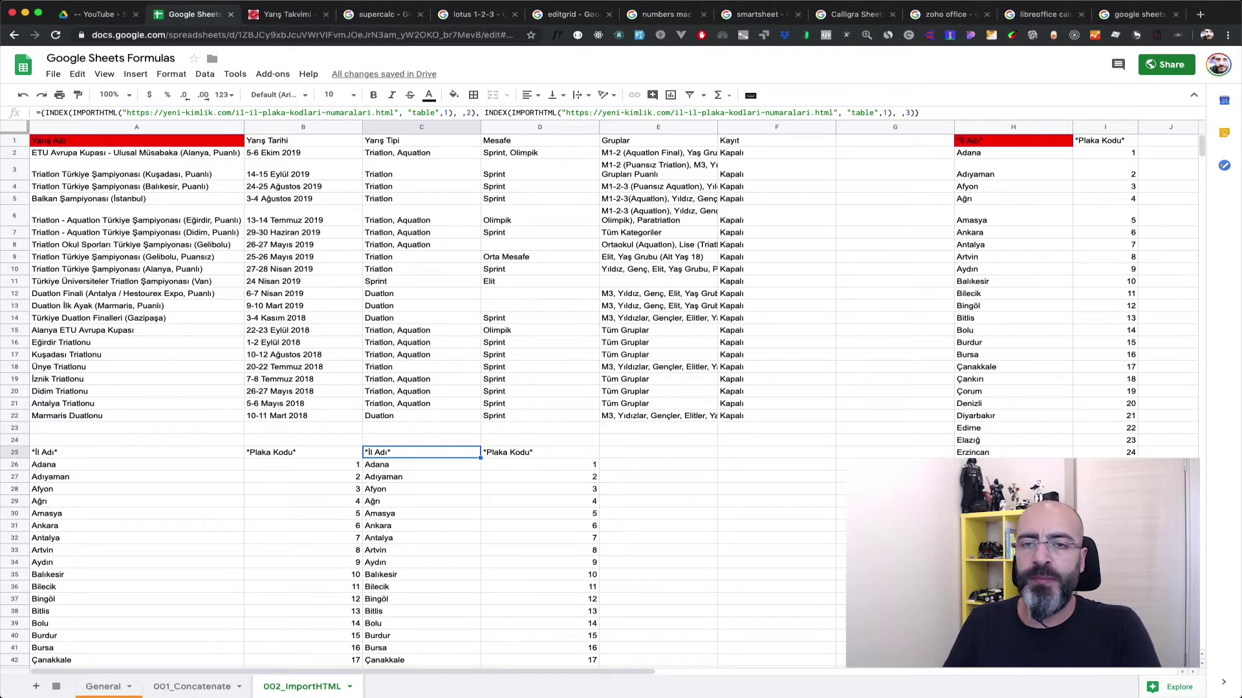
key(Right)
key(Right)
key(Right)
text(={})
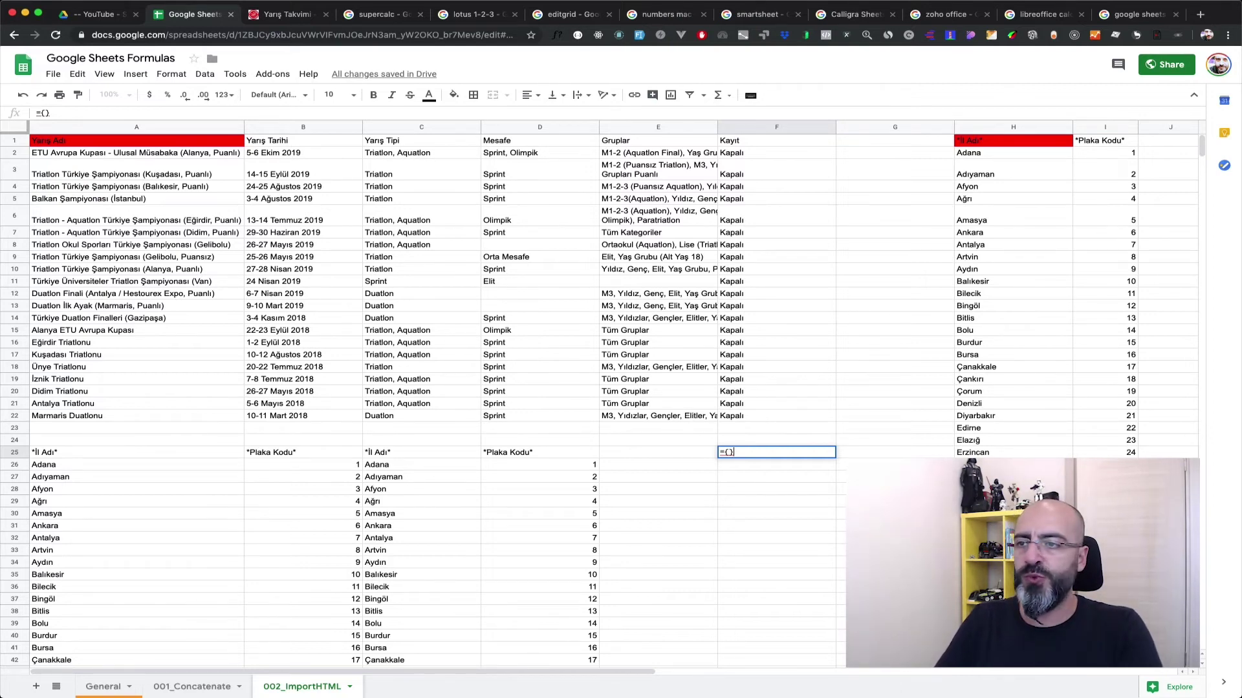
key(BackSpace)
key(BackSpace)
key(BackSpace)
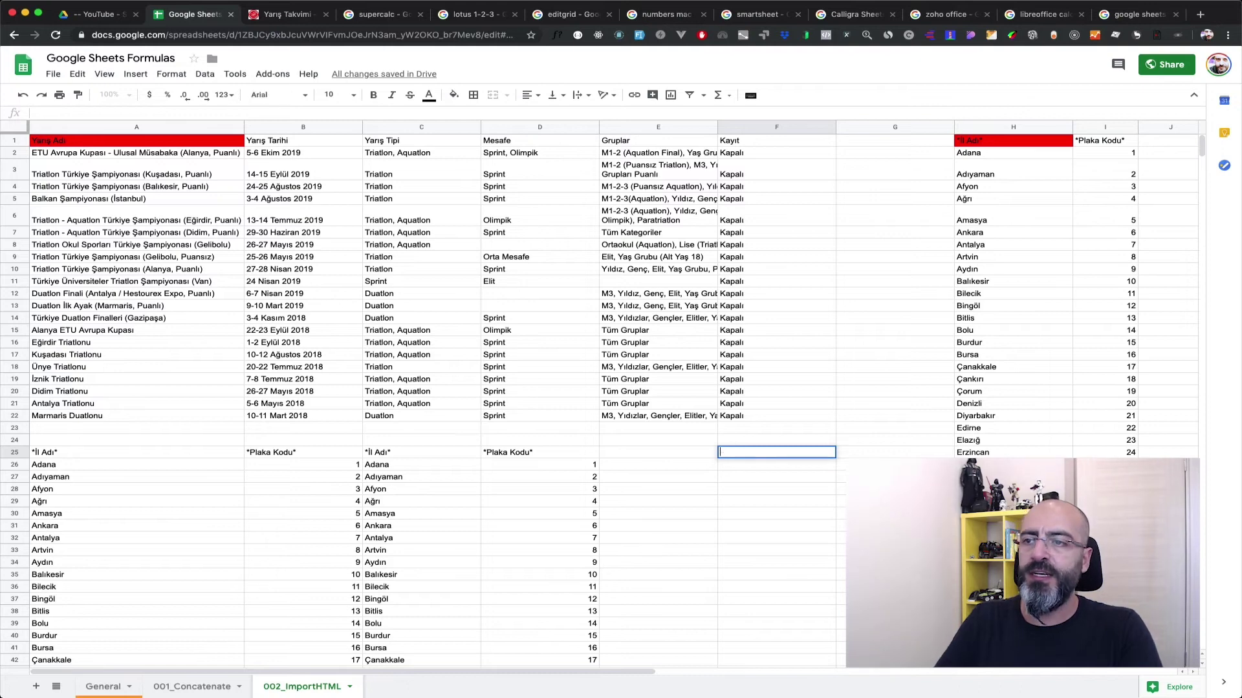
click(427, 501)
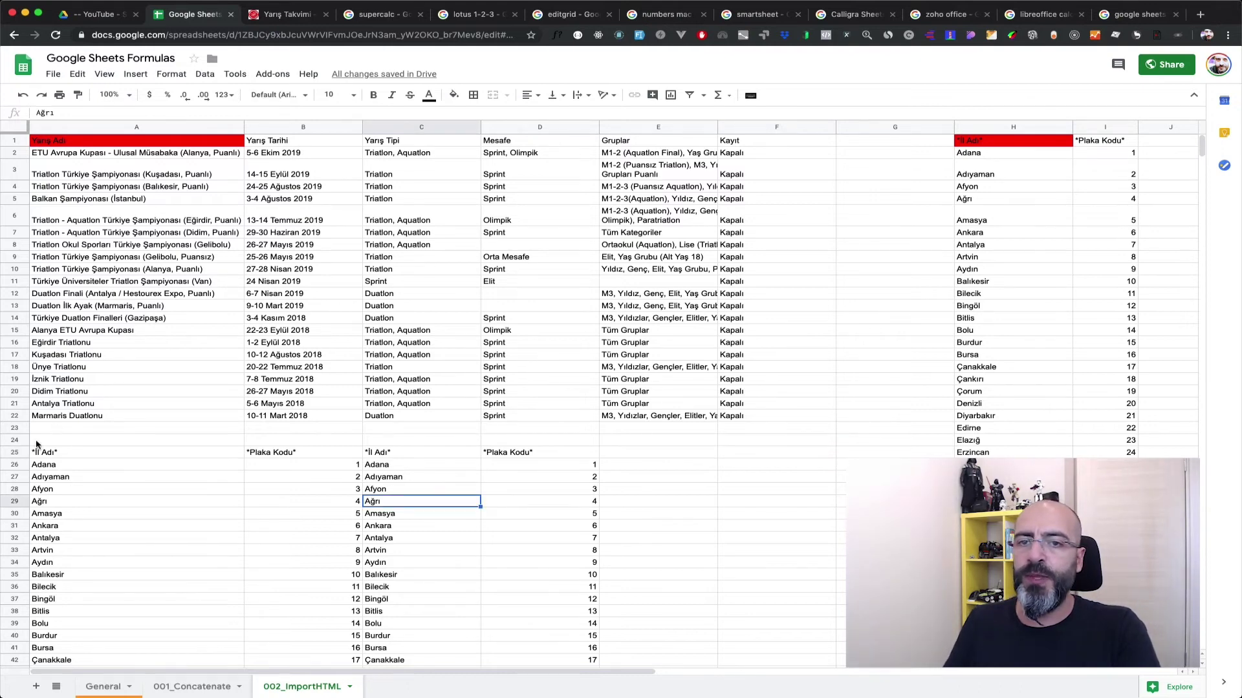
click(50, 455)
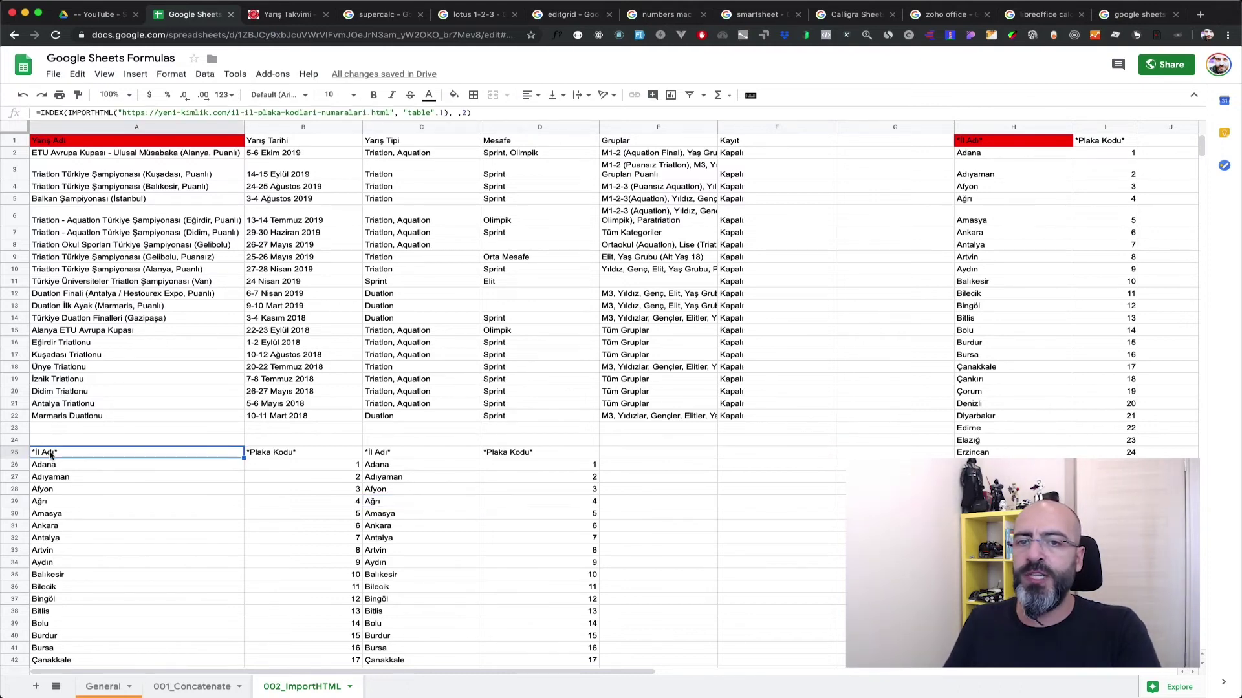
click(271, 455)
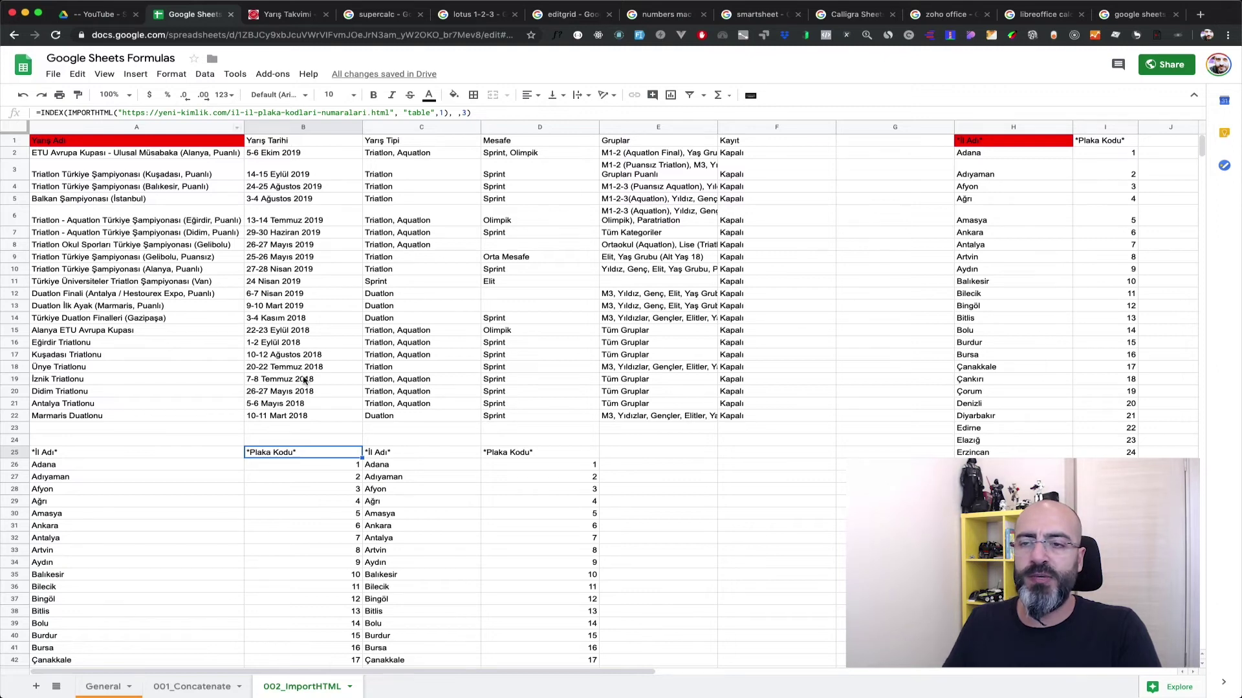
click(390, 454)
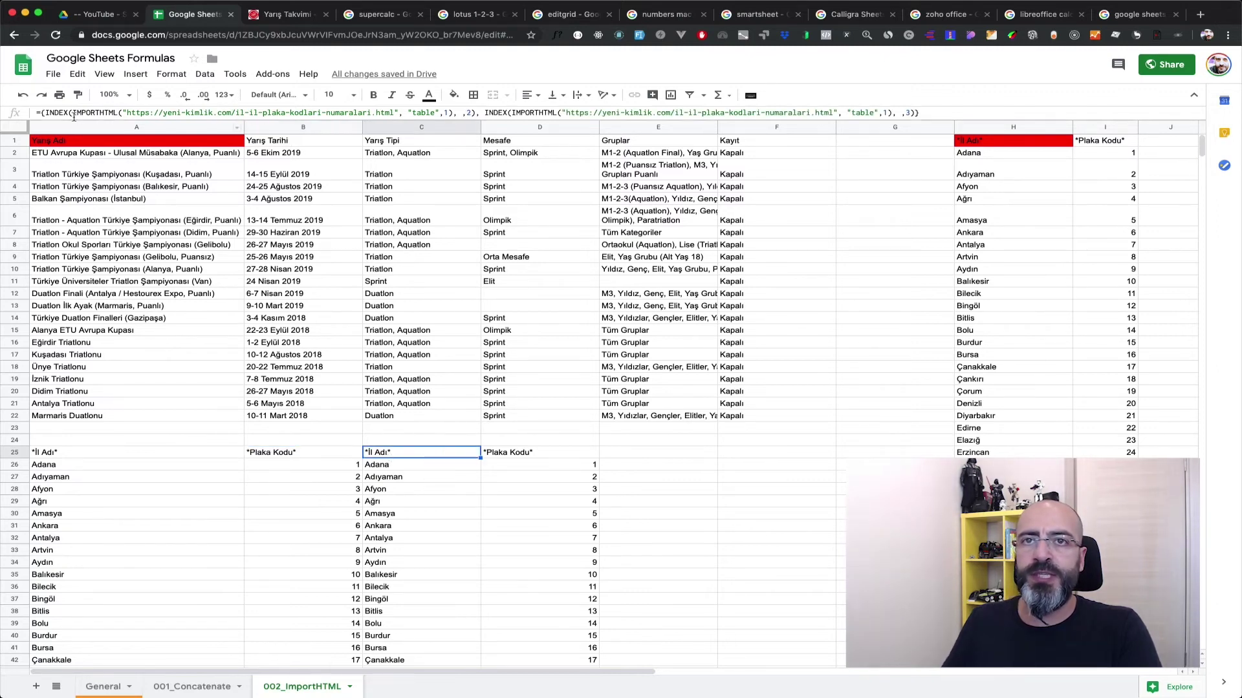
click(518, 452)
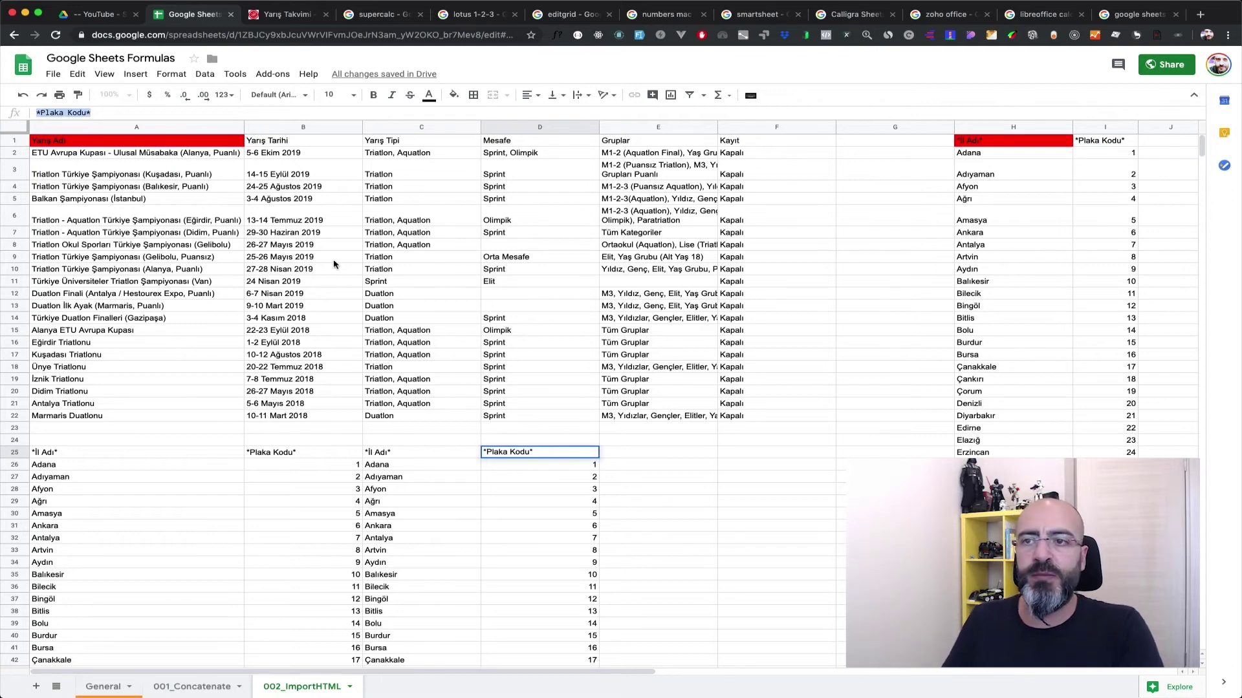
double_click(530, 454)
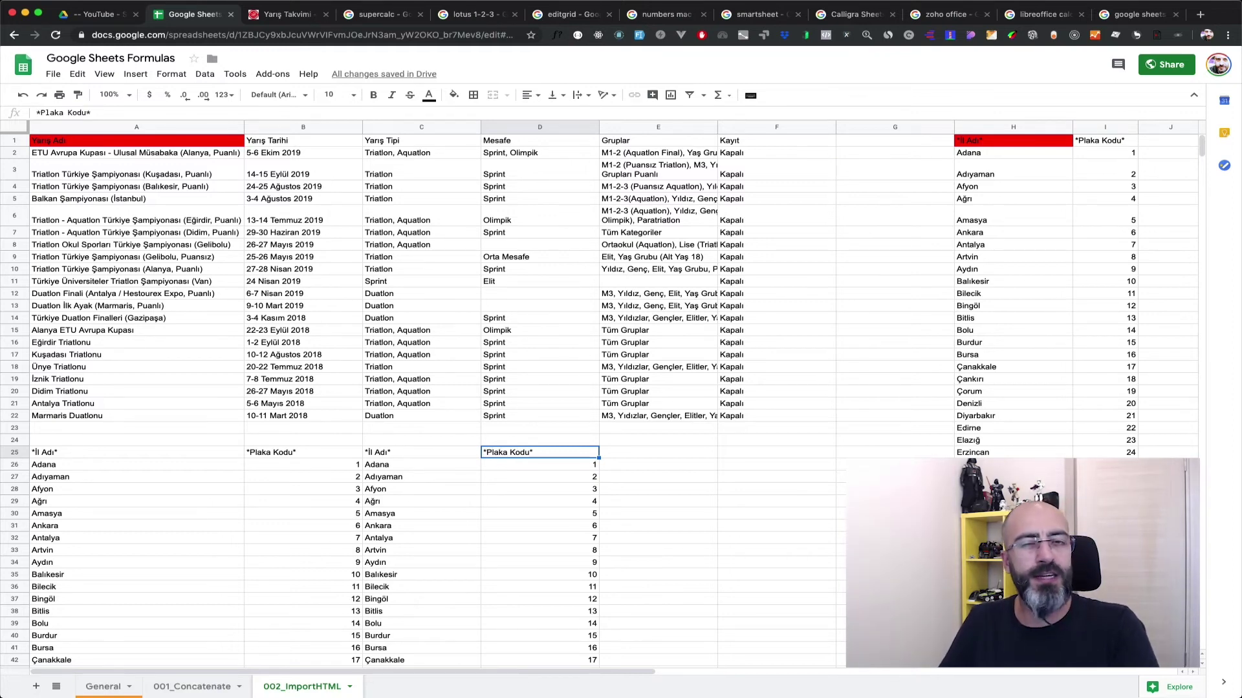
click(421, 452)
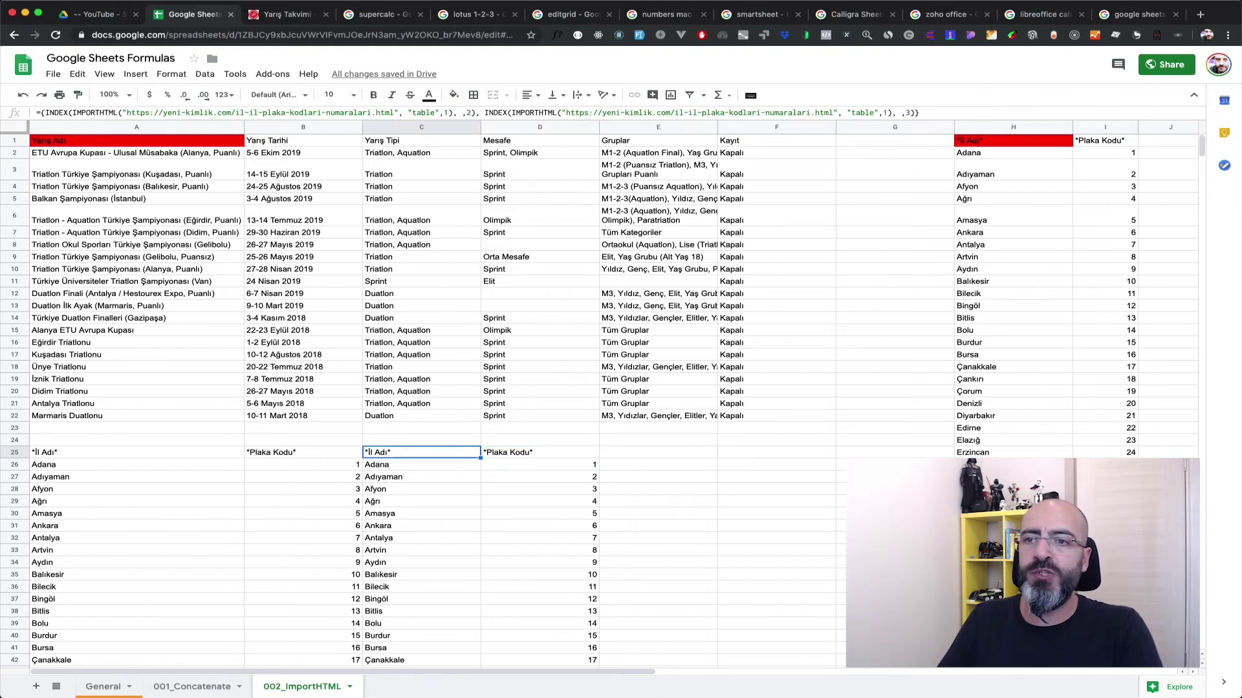
key(Right)
key(Left)
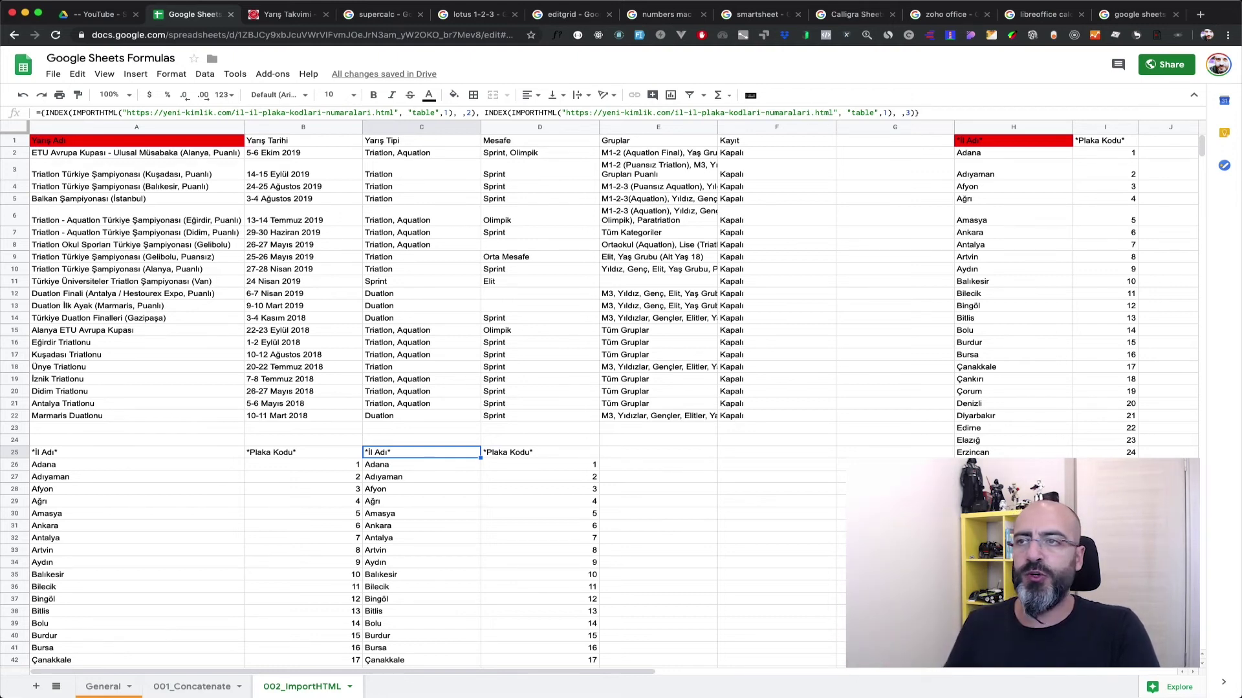
click(78, 456)
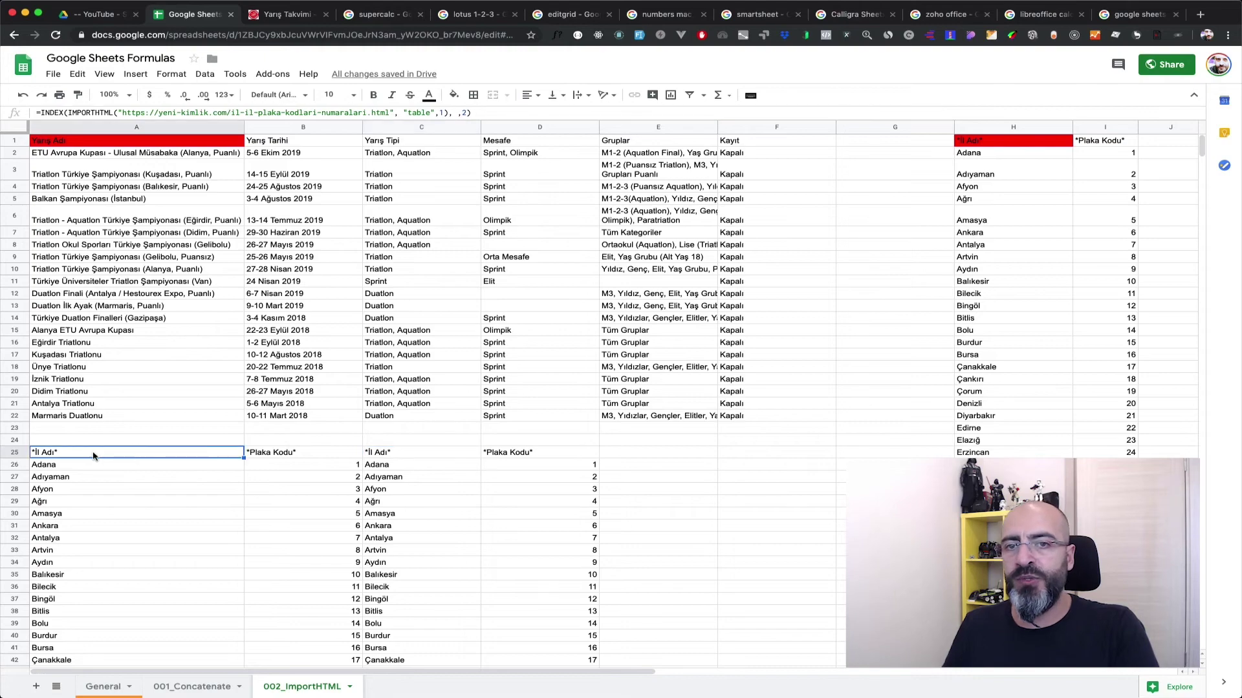
Step: Scroll through the sheet to check all 81 province-name and plate-code results
scroll(547, 464, down, 5)
scroll(547, 464, down, 3)
scroll(546, 464, down, 5)
scroll(546, 464, down, 5)
scroll(537, 469, down, 3)
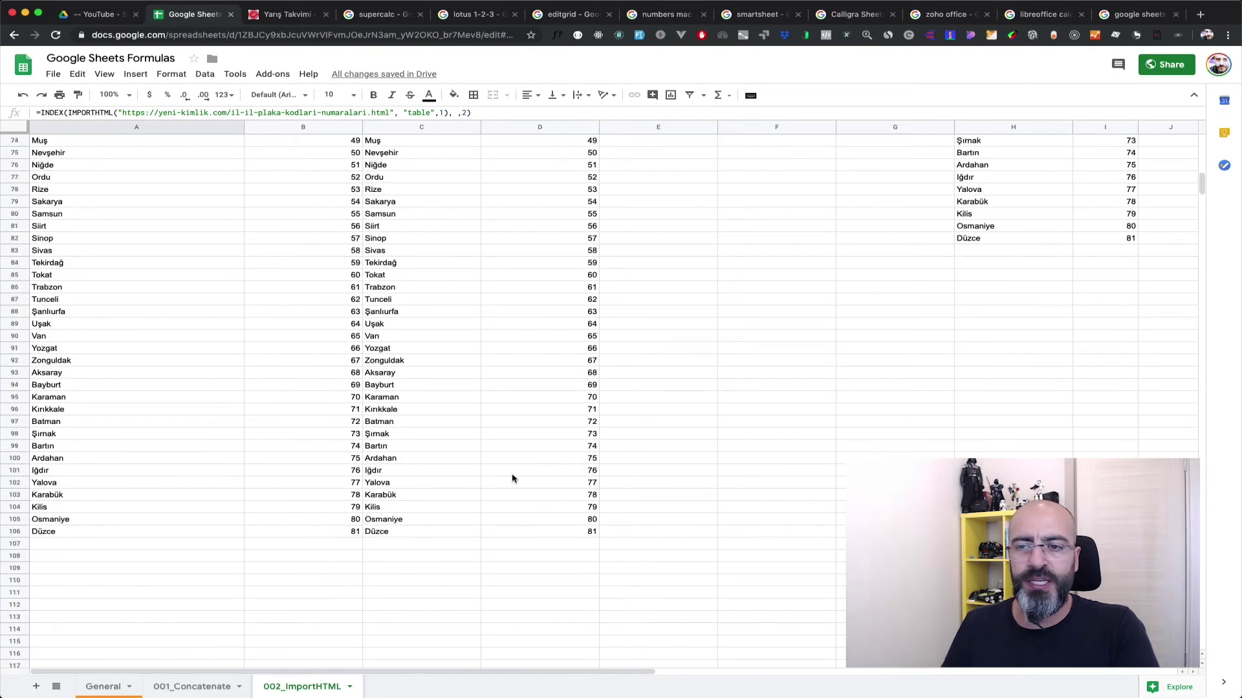
scroll(452, 453, up, 10)
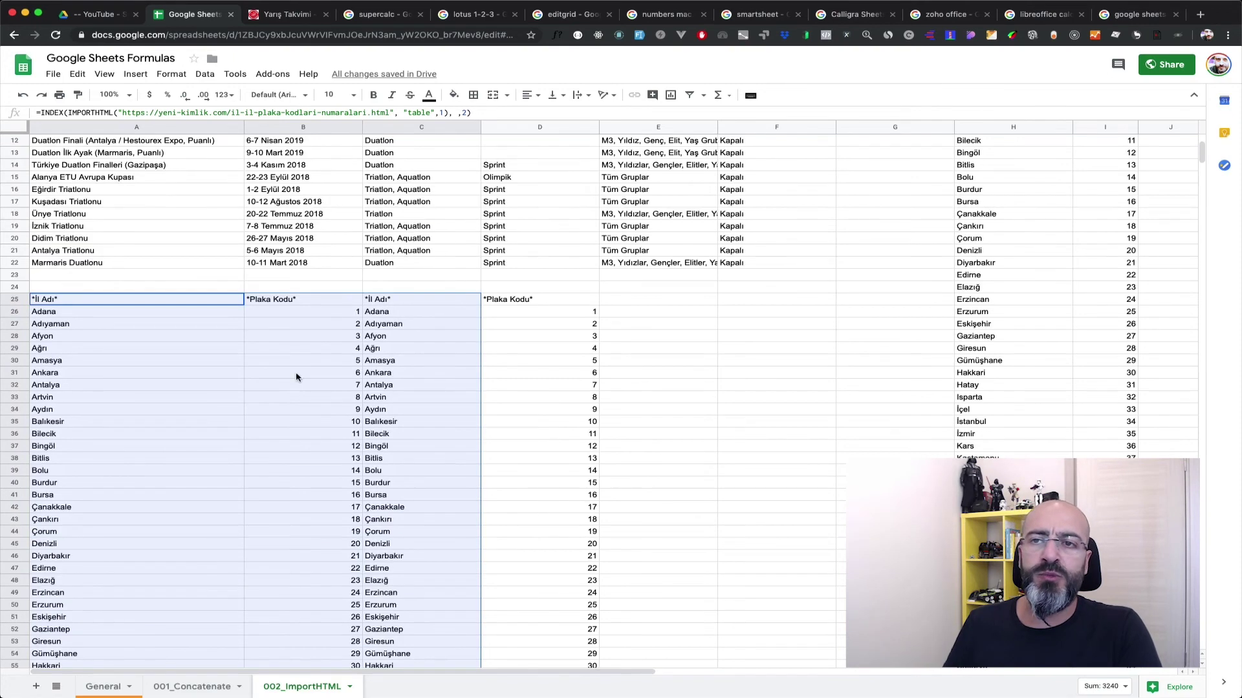
Step: Delete the demo formulas in A25, B25 and C25, leaving rows below the race table empty
click(303, 374)
click(67, 301)
key(Delete)
key(Right)
key(Delete)
key(Right)
key(Delete)
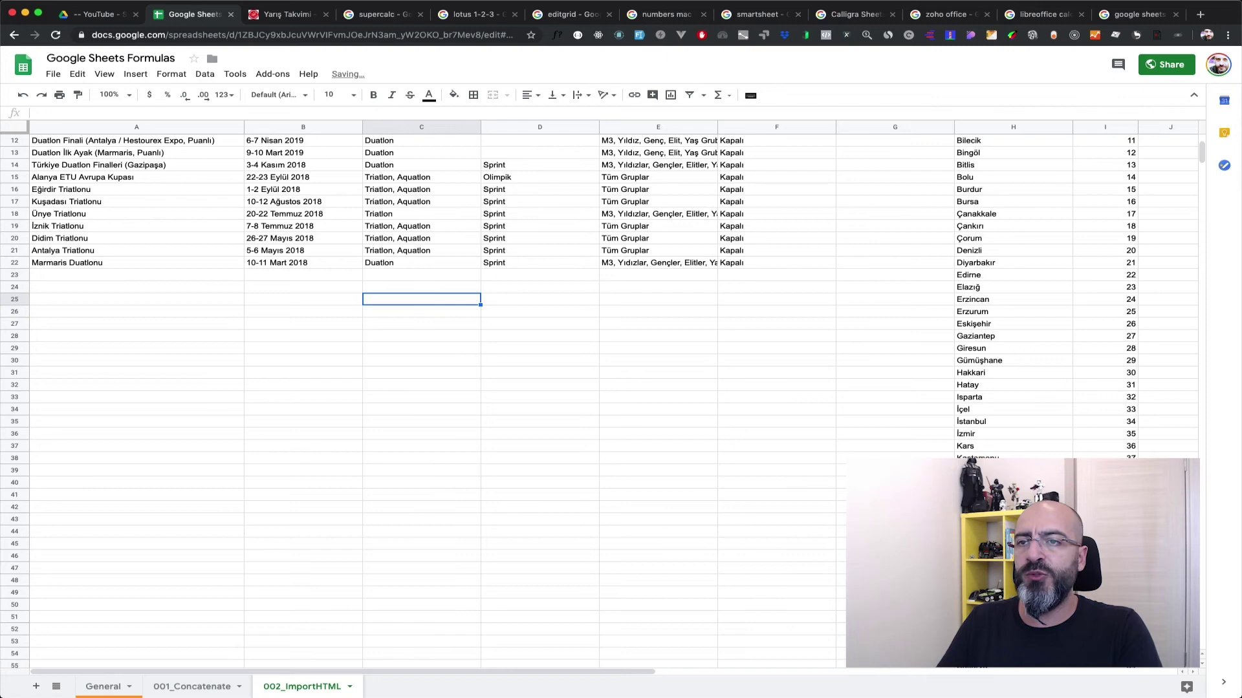
key(Left)
key(Left)
scroll(83, 294, up, 5)
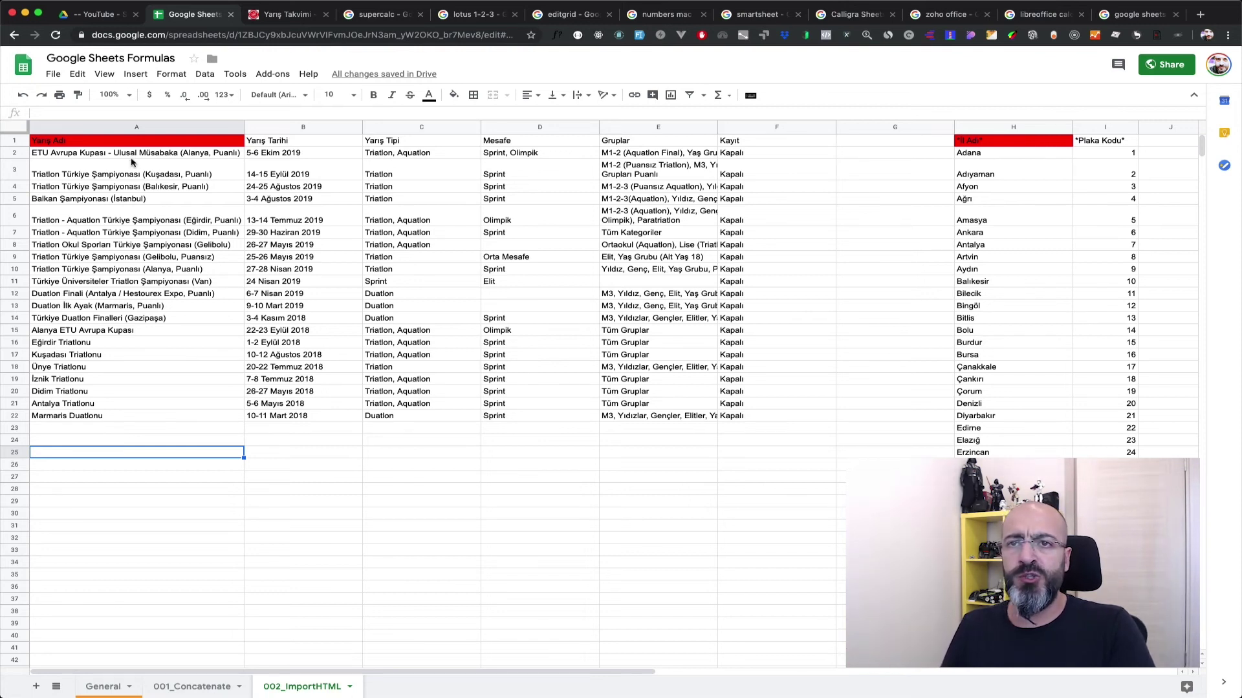
drag(154, 143, 161, 355)
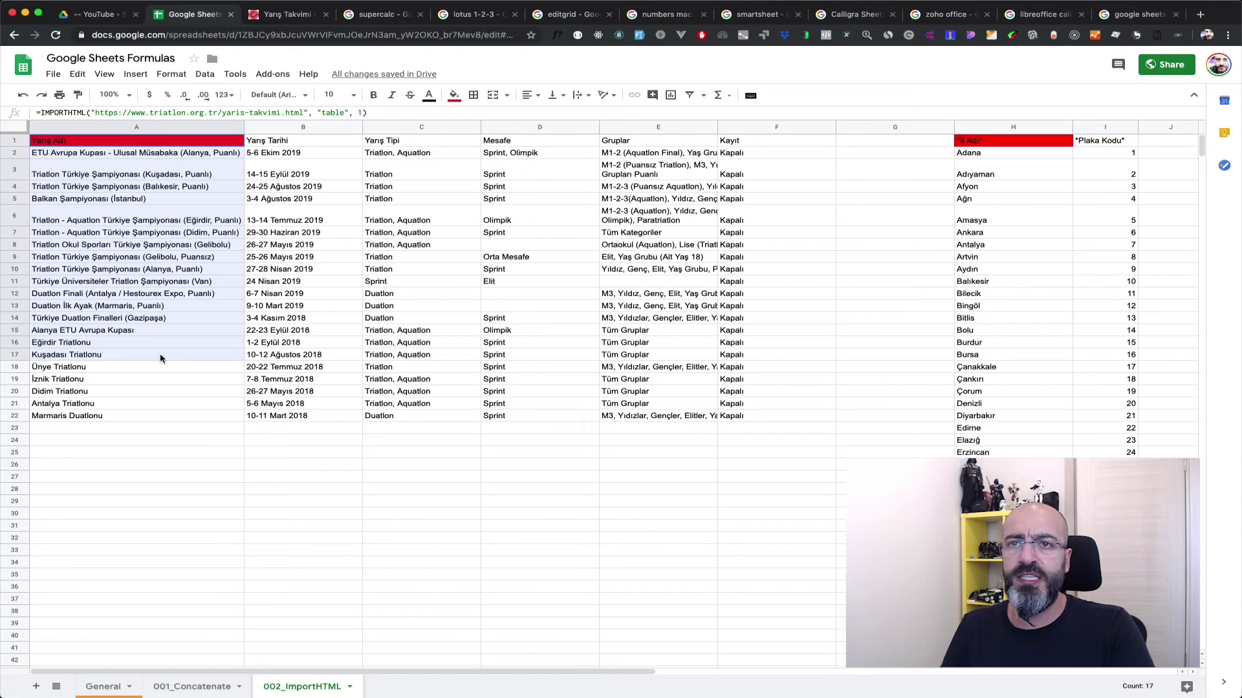
drag(427, 142, 421, 419)
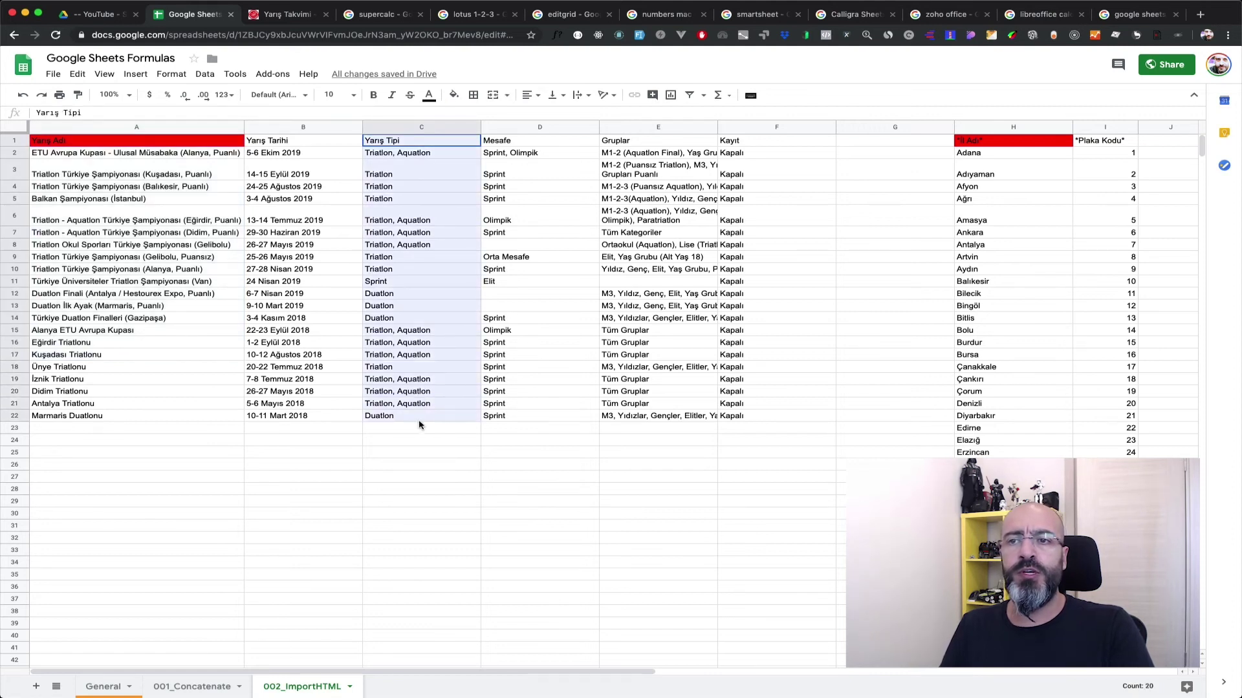
click(355, 200)
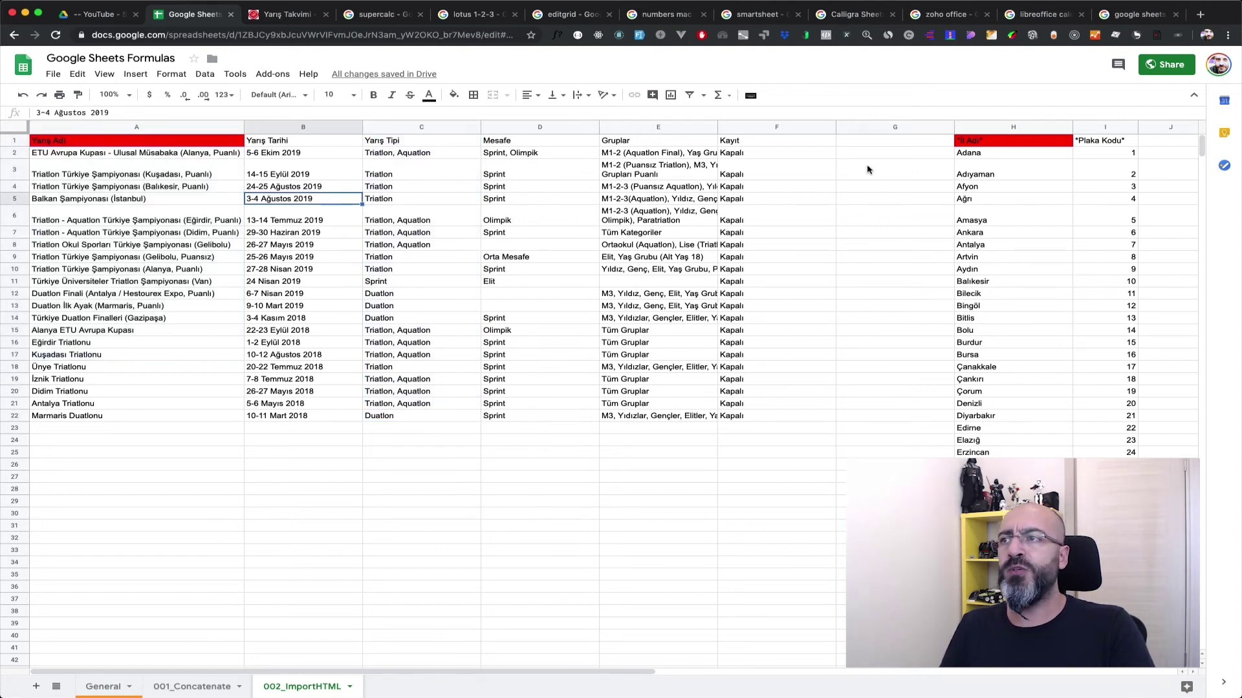
click(982, 146)
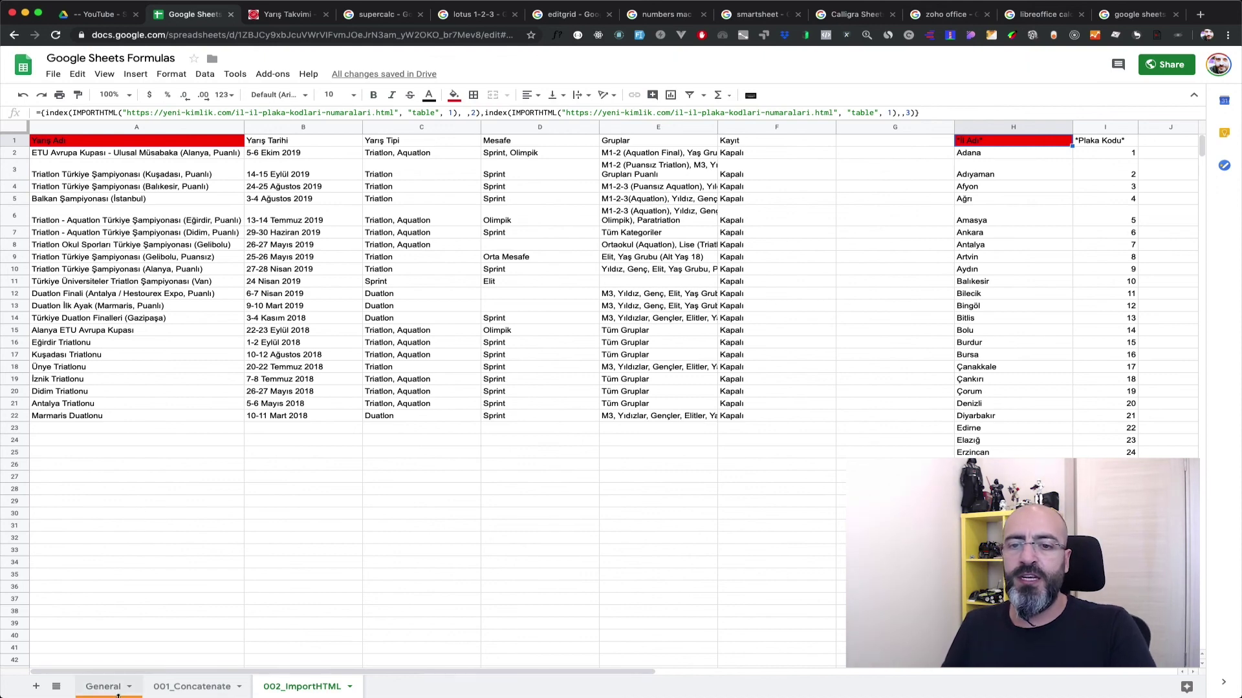
click(103, 687)
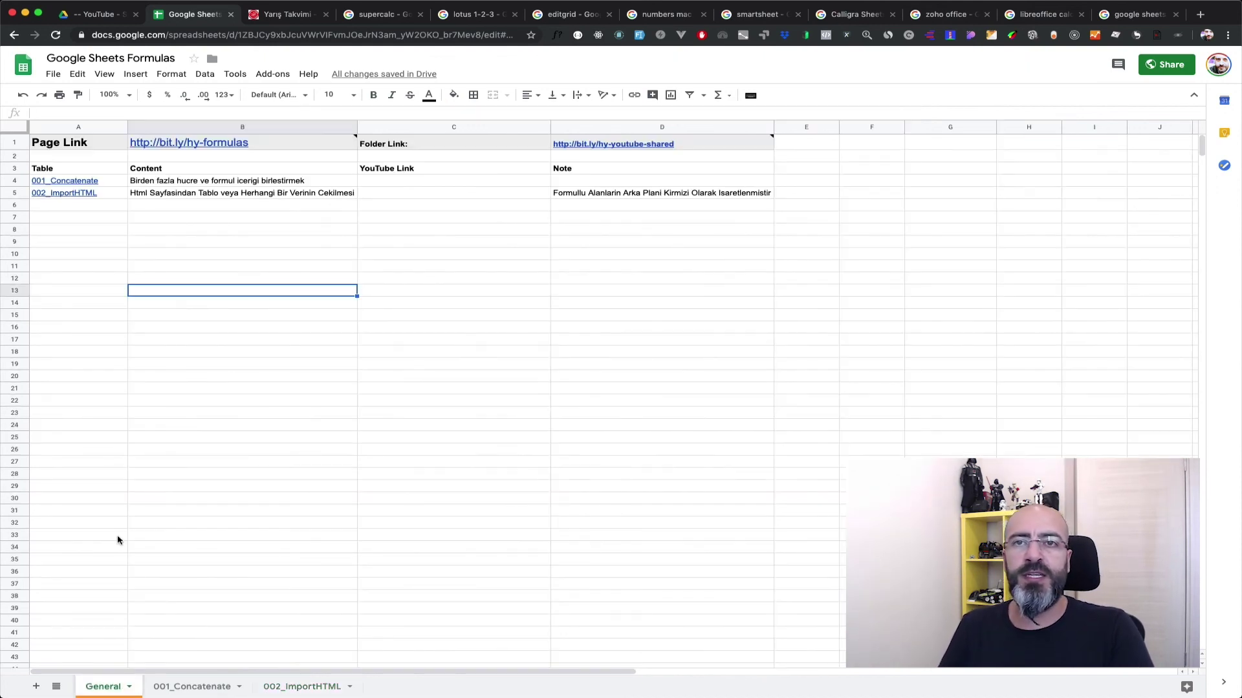